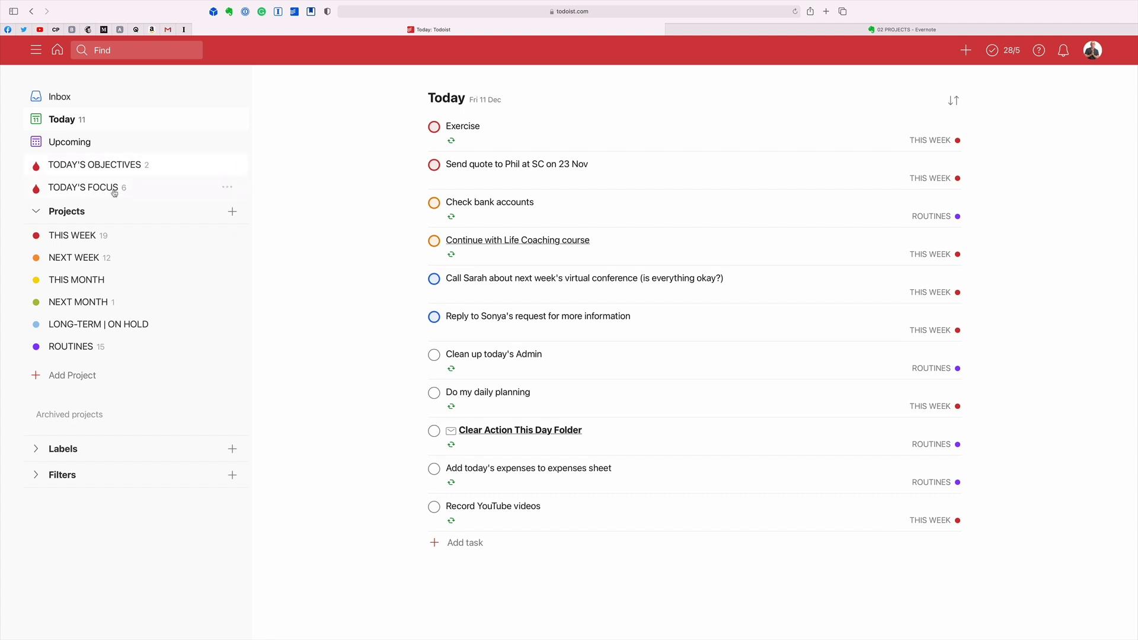
Check the Today's Objectives and Focus filters, then set Record YouTube videos to priority 2.
left_click(94, 164)
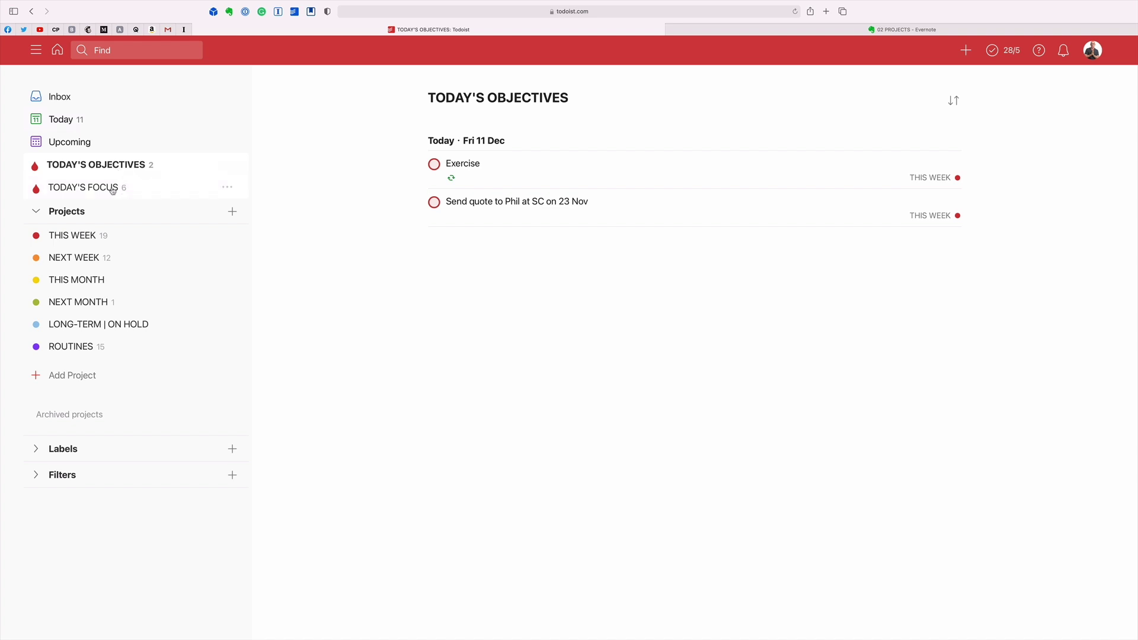
left_click(83, 187)
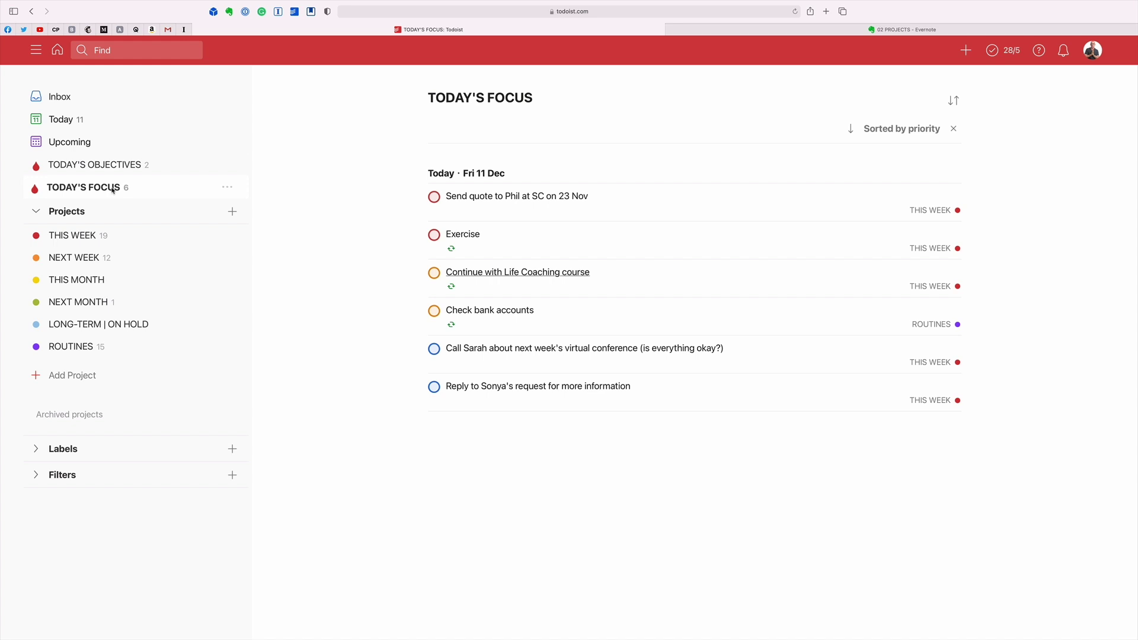
left_click(64, 120)
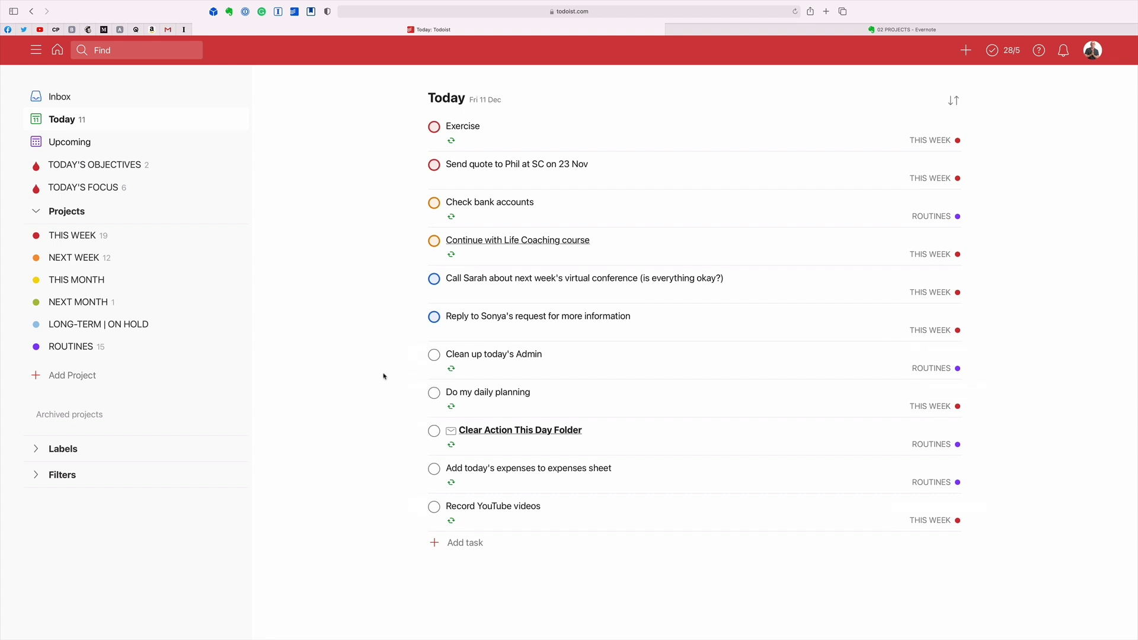
mouse_move(694, 512)
left_click(979, 507)
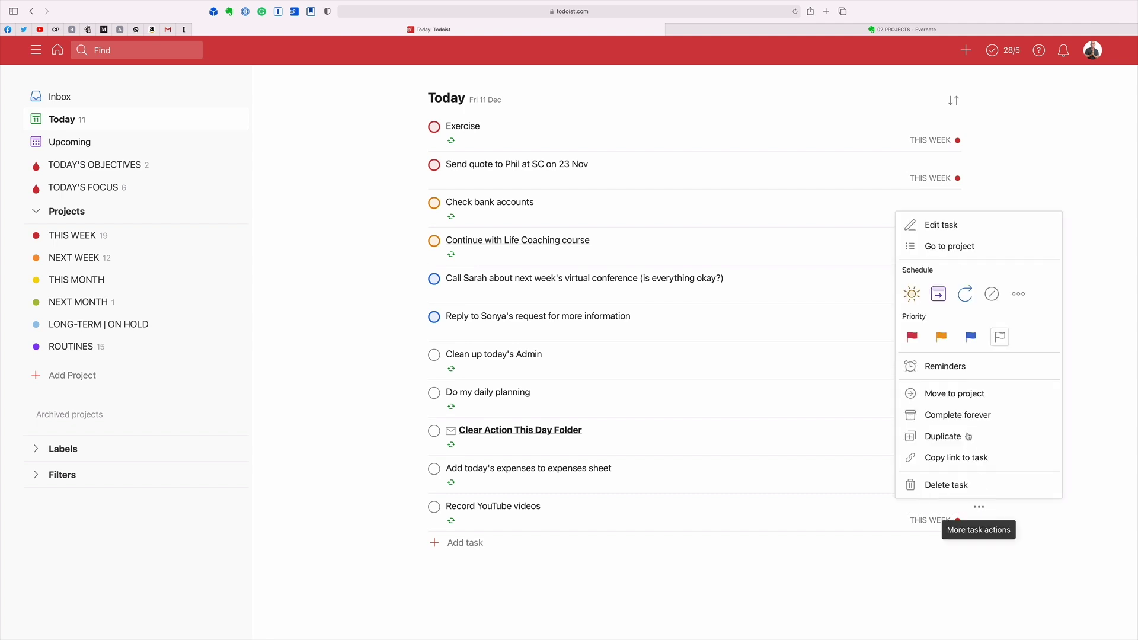
left_click(944, 339)
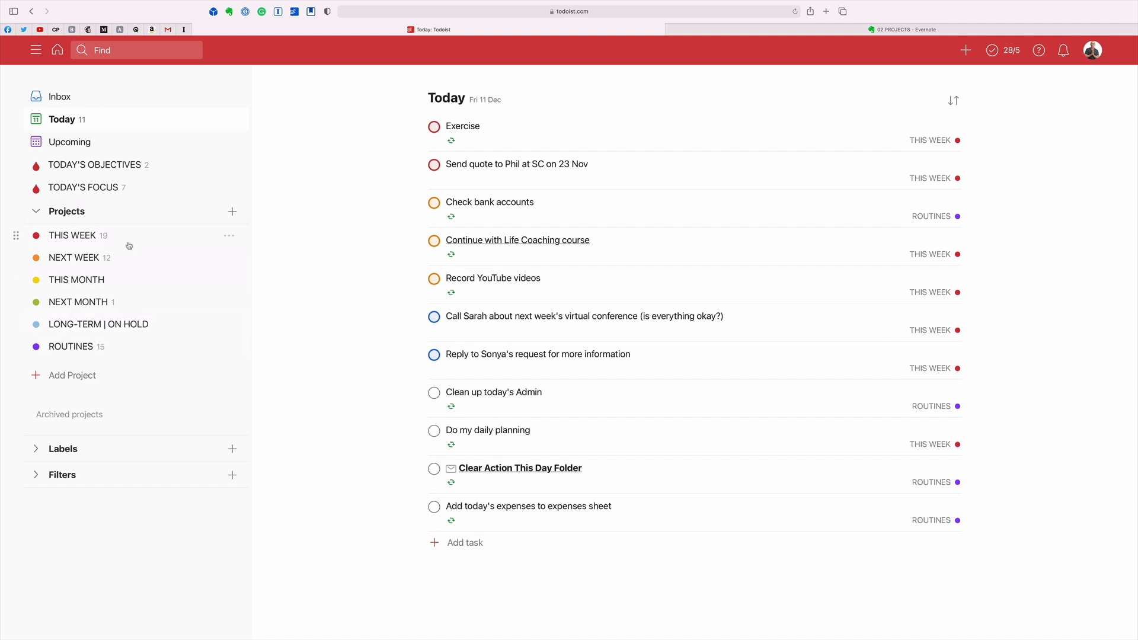
Look over the This Week project's tasks, then bring up Evernote's House move note.
left_click(73, 235)
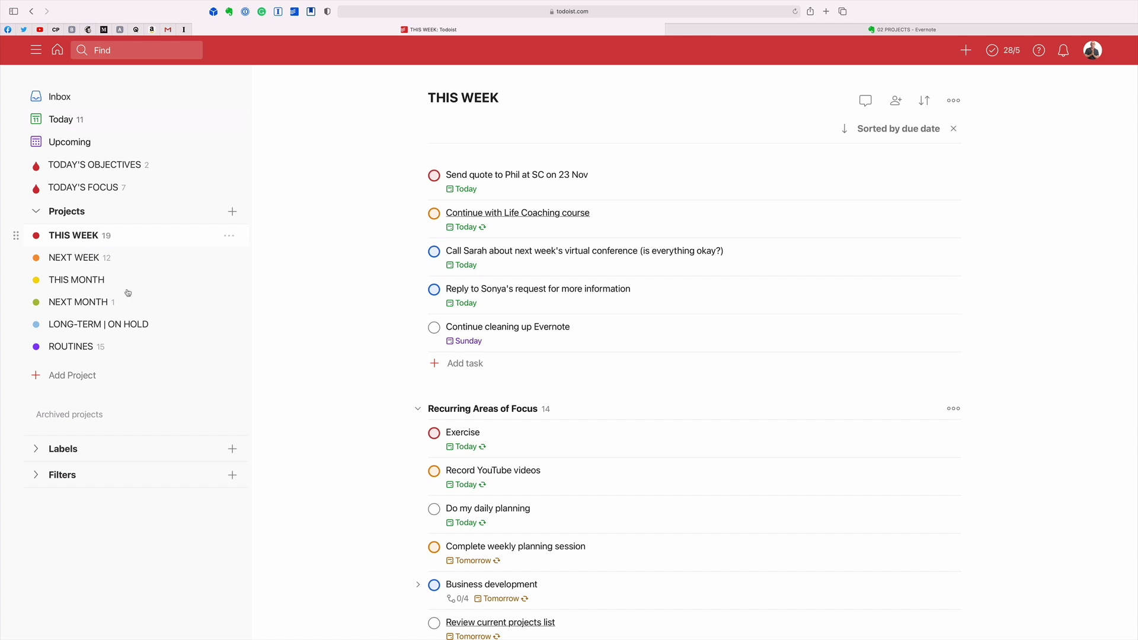
scroll(498, 338, "down", 5)
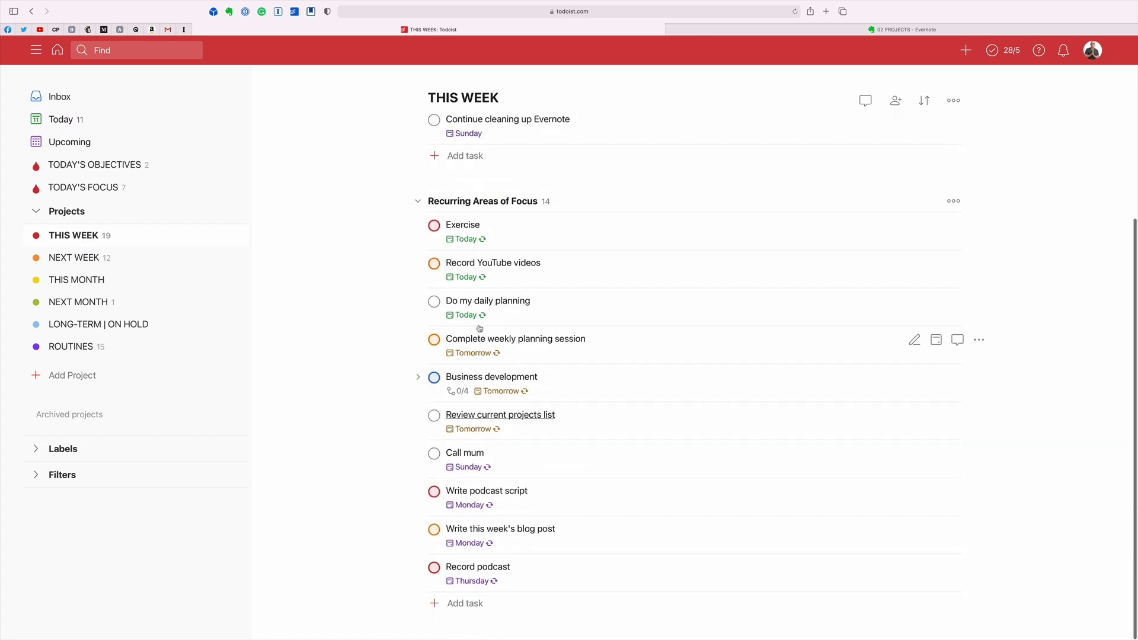
scroll(481, 338, "up", 5)
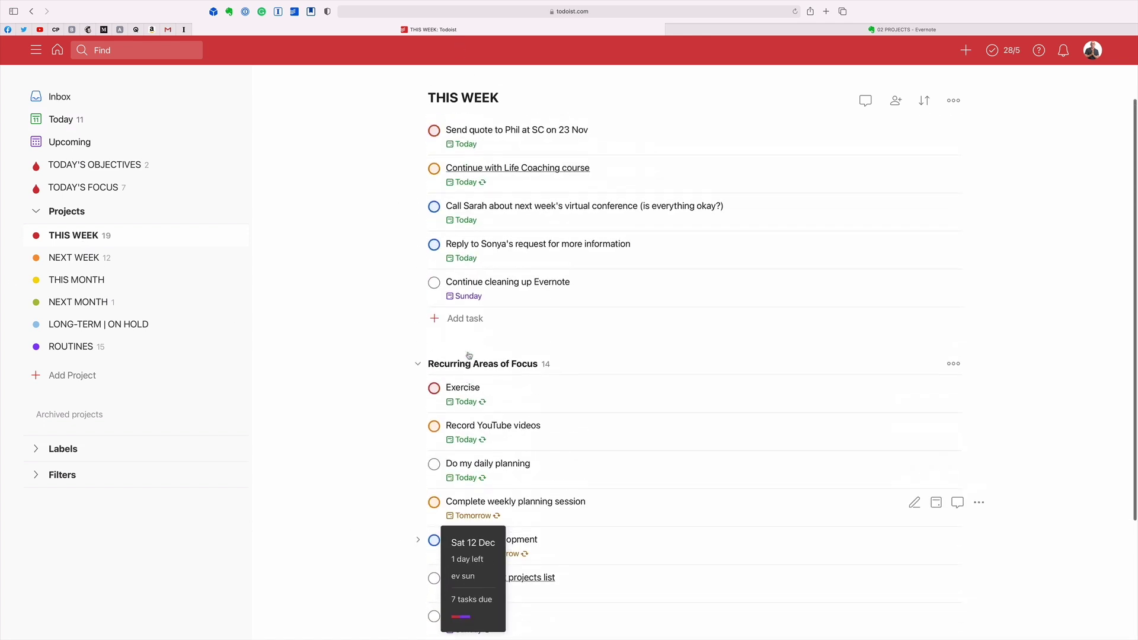
scroll(468, 356, "up", 2)
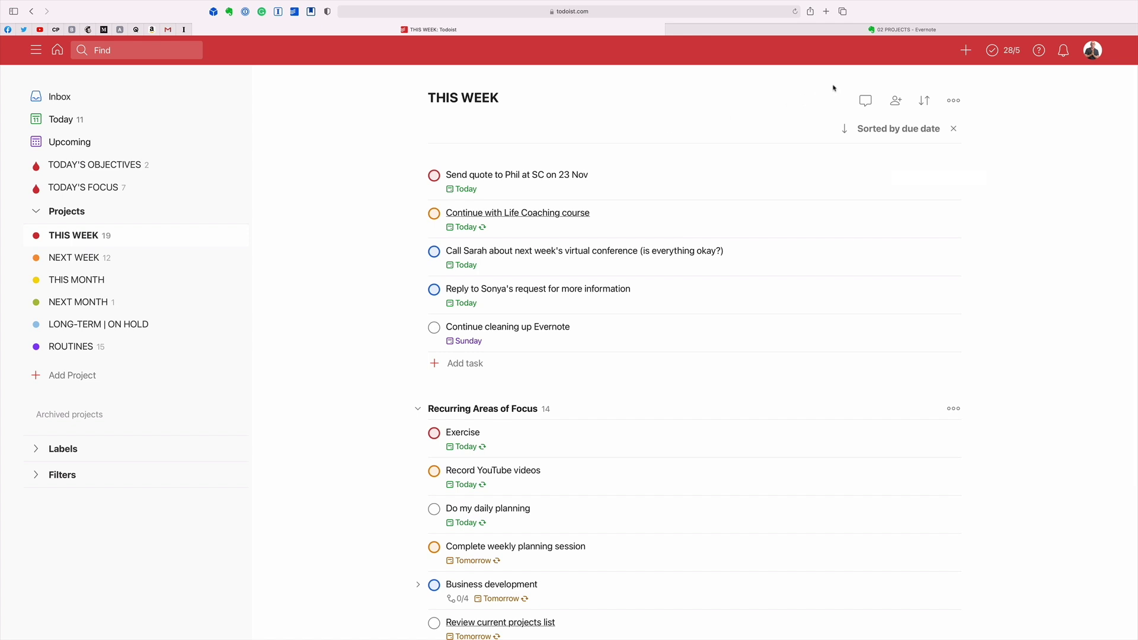
left_click(916, 31)
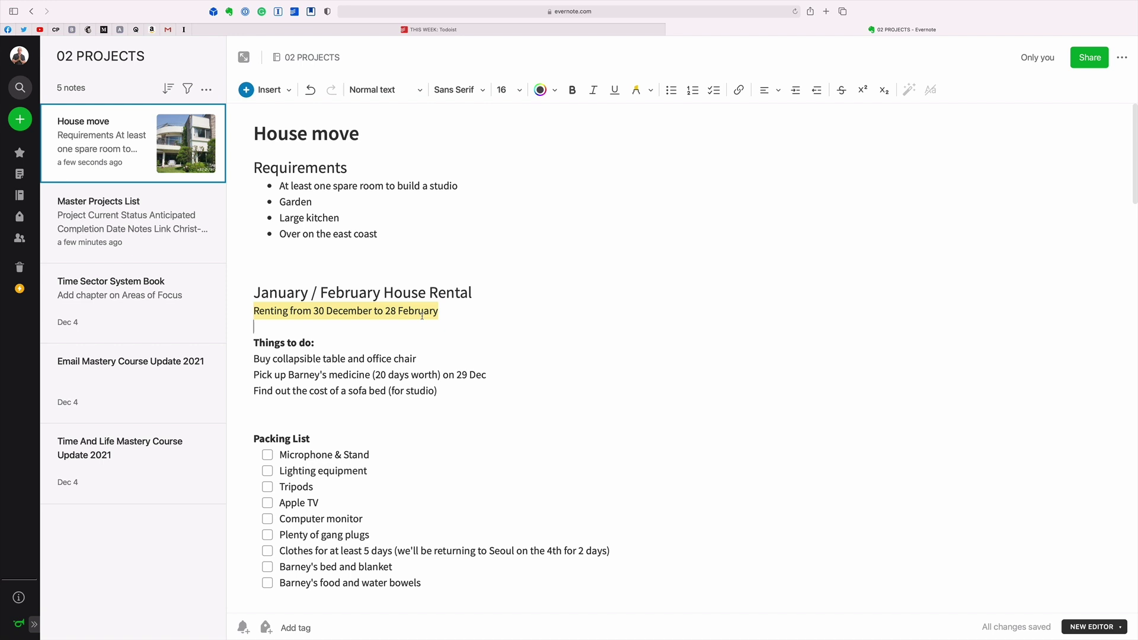
scroll(487, 332, "down", 10)
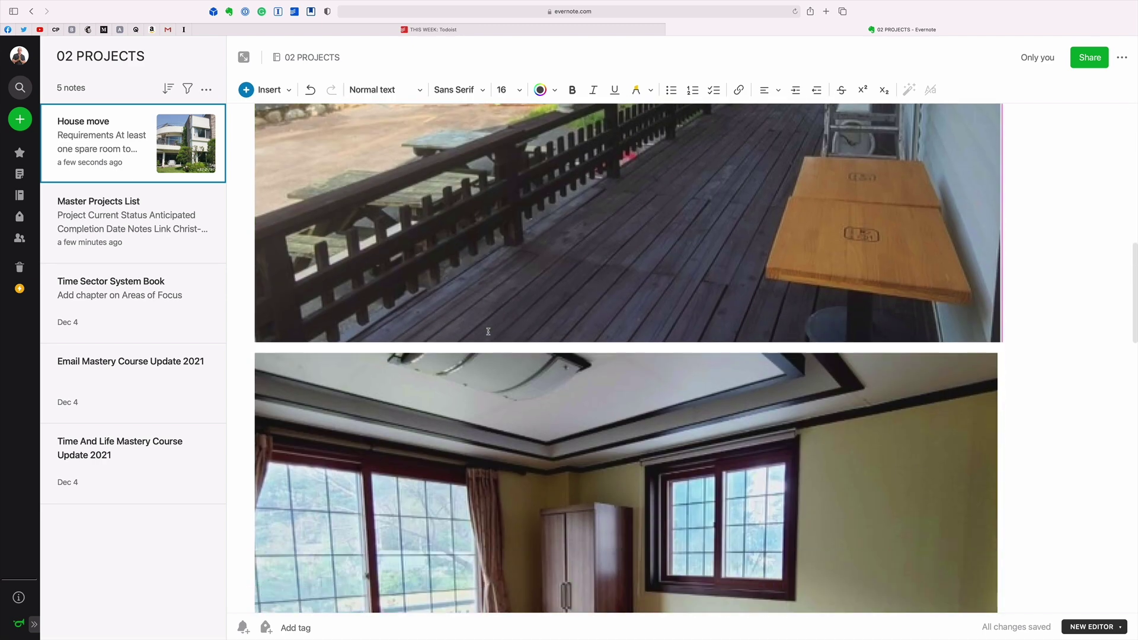
scroll(488, 332, "down", 8)
scroll(487, 331, "down", 8)
scroll(488, 332, "down", 8)
scroll(487, 331, "down", 8)
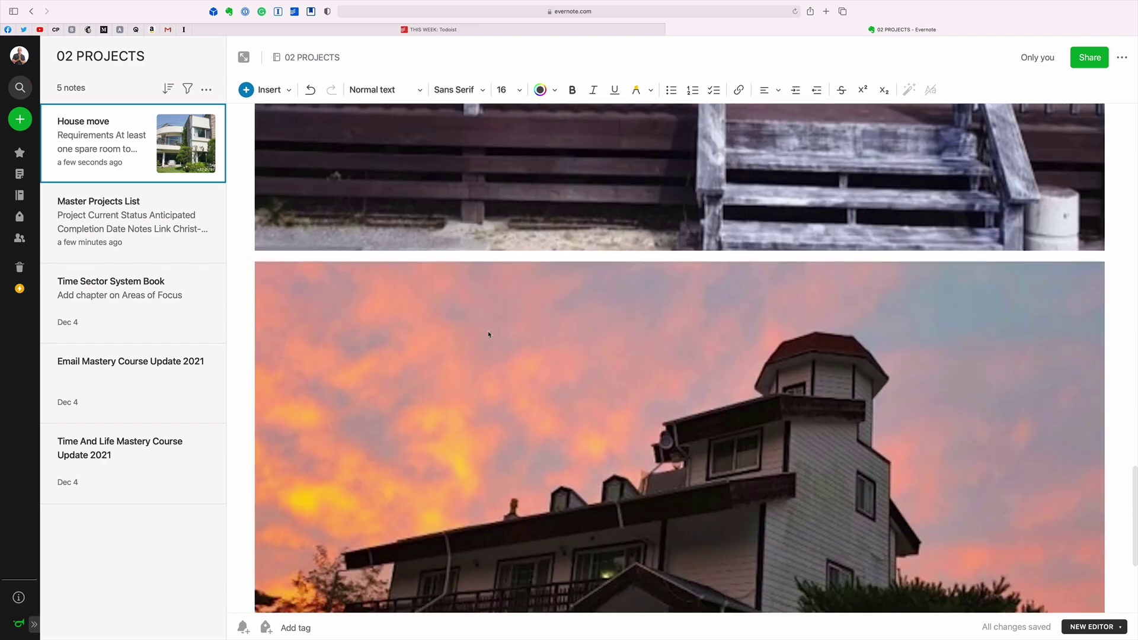
scroll(488, 331, "down", 5)
scroll(487, 331, "down", 3)
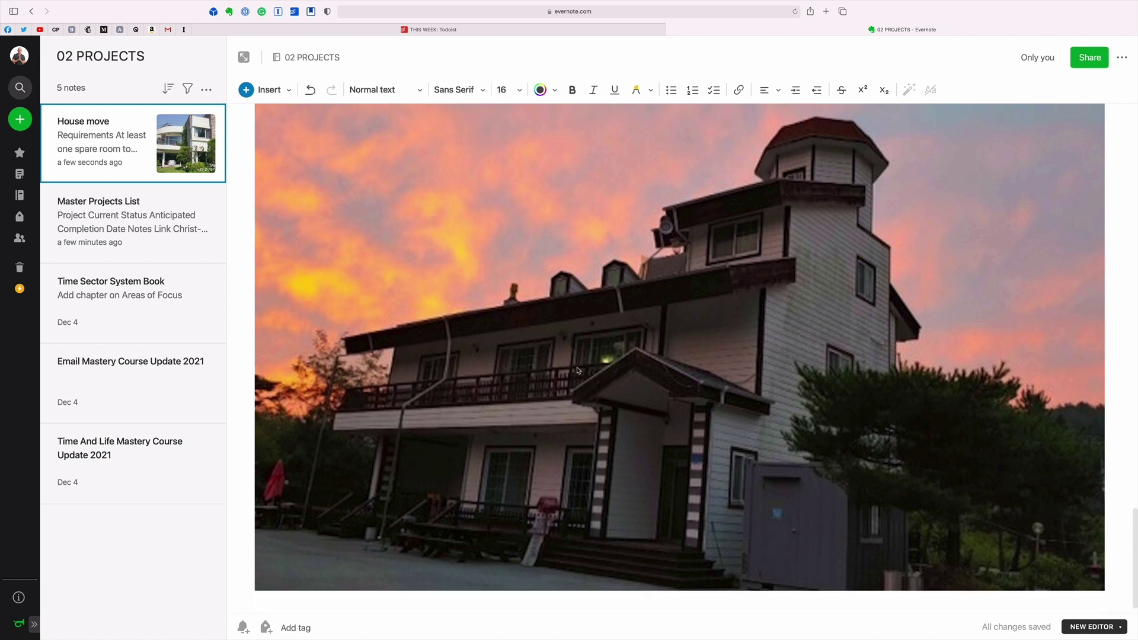
scroll(579, 370, "up", 2)
scroll(578, 370, "up", 4)
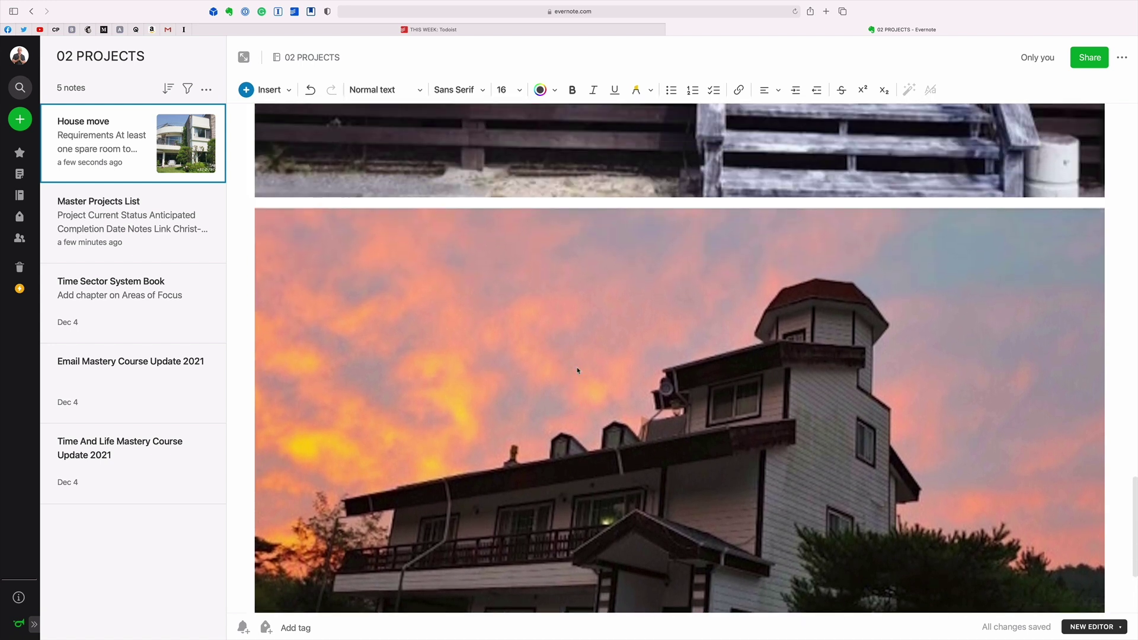
scroll(579, 370, "up", 4)
scroll(579, 370, "up", 4)
scroll(579, 370, "up", 4)
scroll(578, 371, "up", 4)
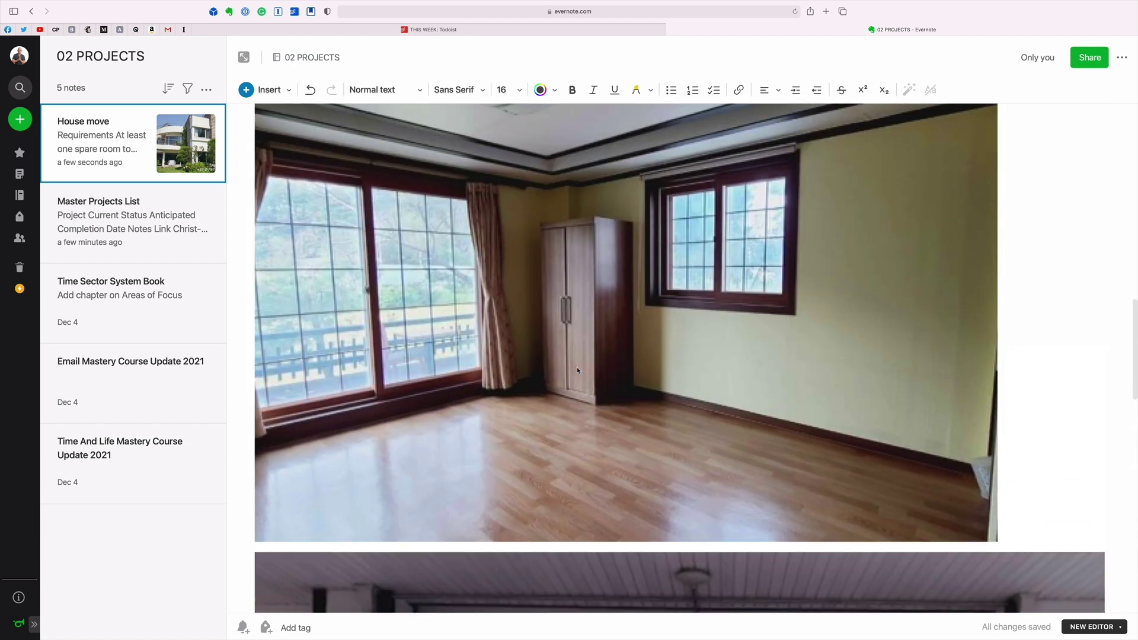
scroll(578, 370, "up", 4)
scroll(578, 370, "up", 4)
scroll(579, 370, "up", 3)
scroll(579, 370, "up", 2)
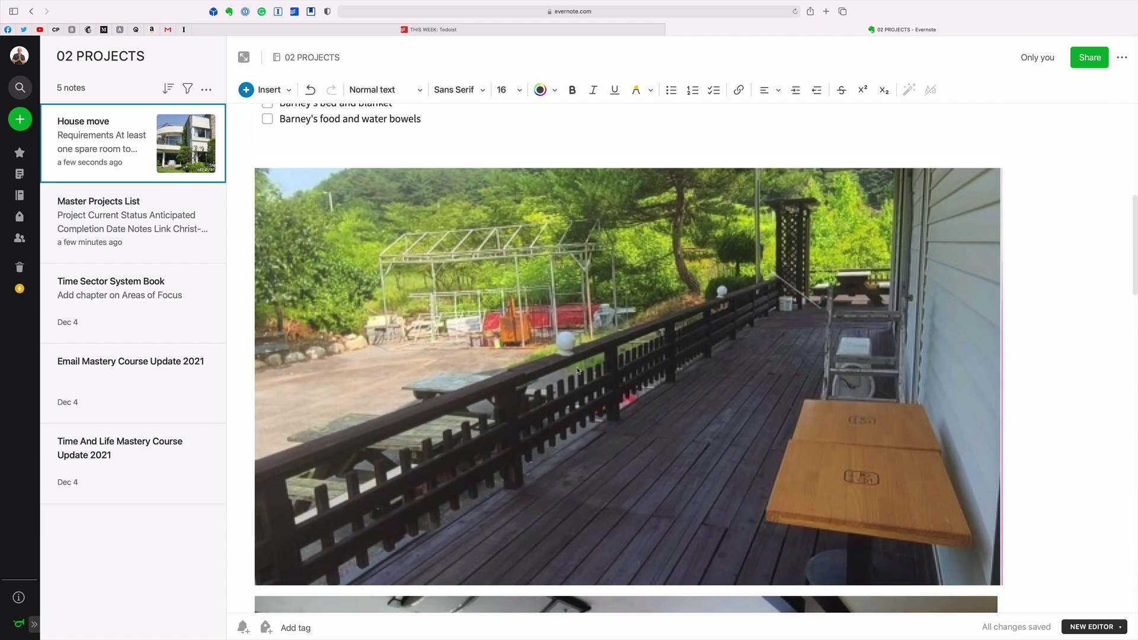
scroll(578, 370, "up", 3)
scroll(578, 370, "up", 4)
scroll(579, 371, "up", 3)
scroll(578, 370, "up", 2)
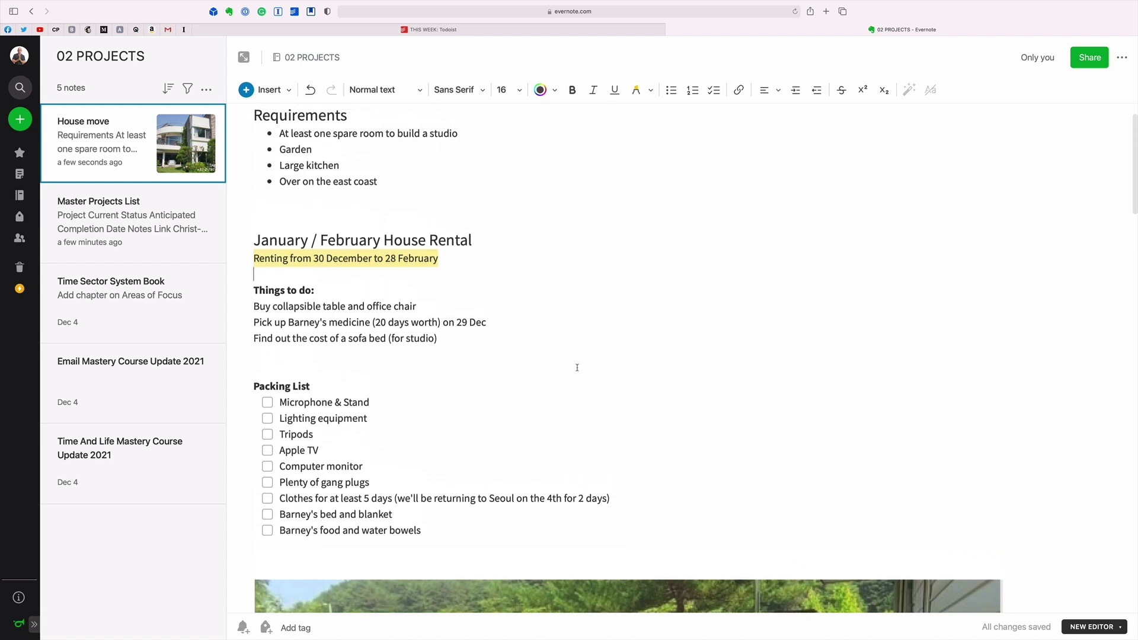
scroll(579, 370, "up", 1)
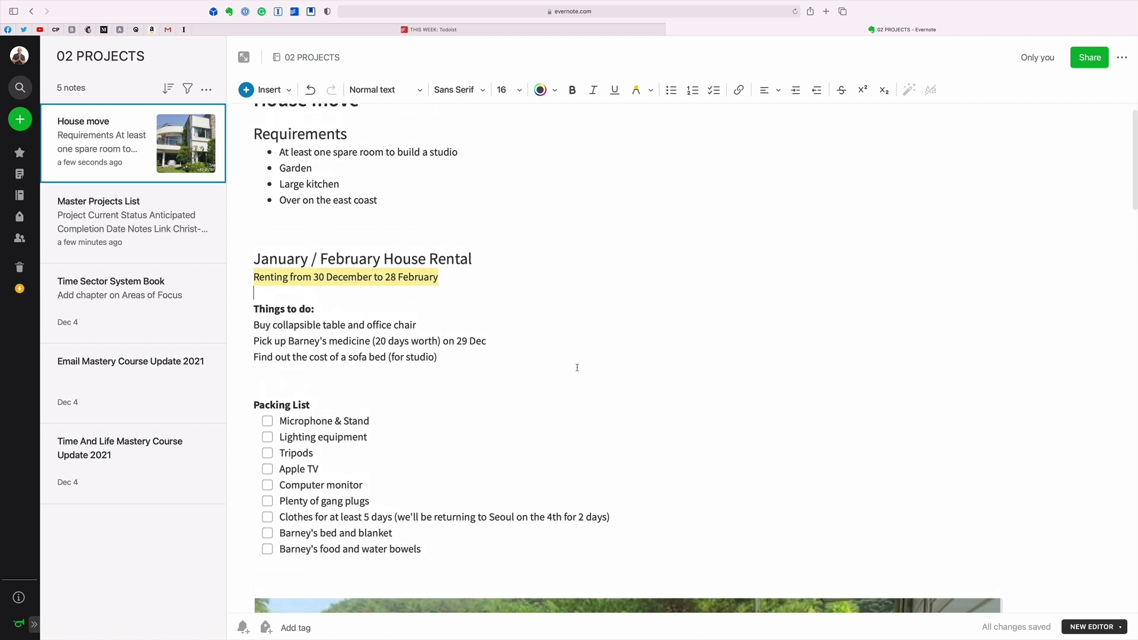
scroll(578, 367, "up", 2)
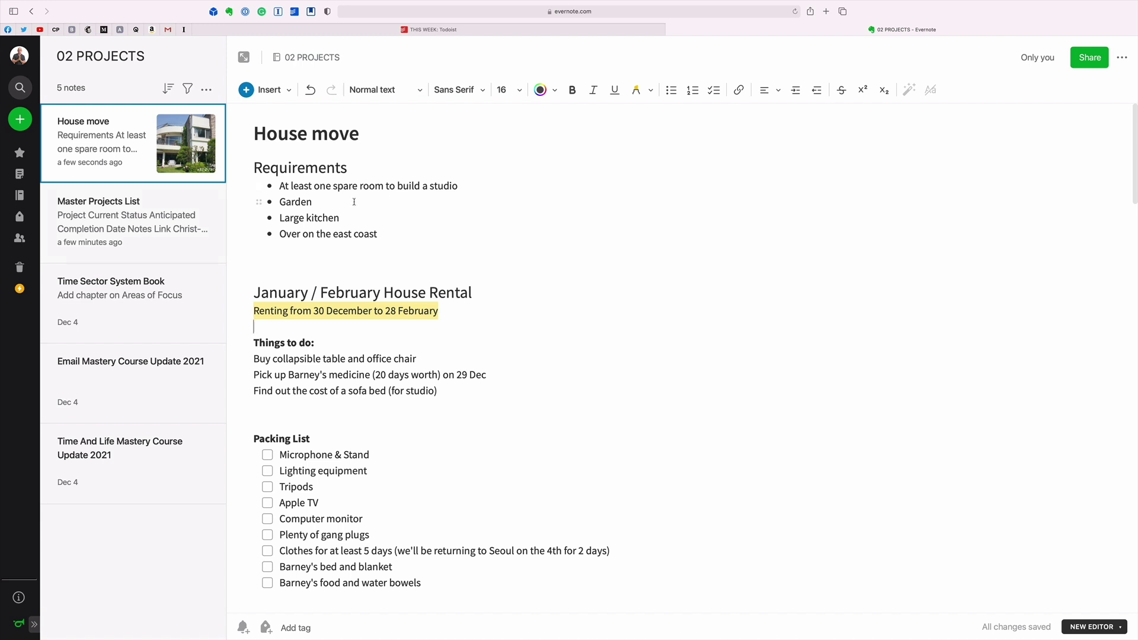
scroll(352, 203, "down", 4)
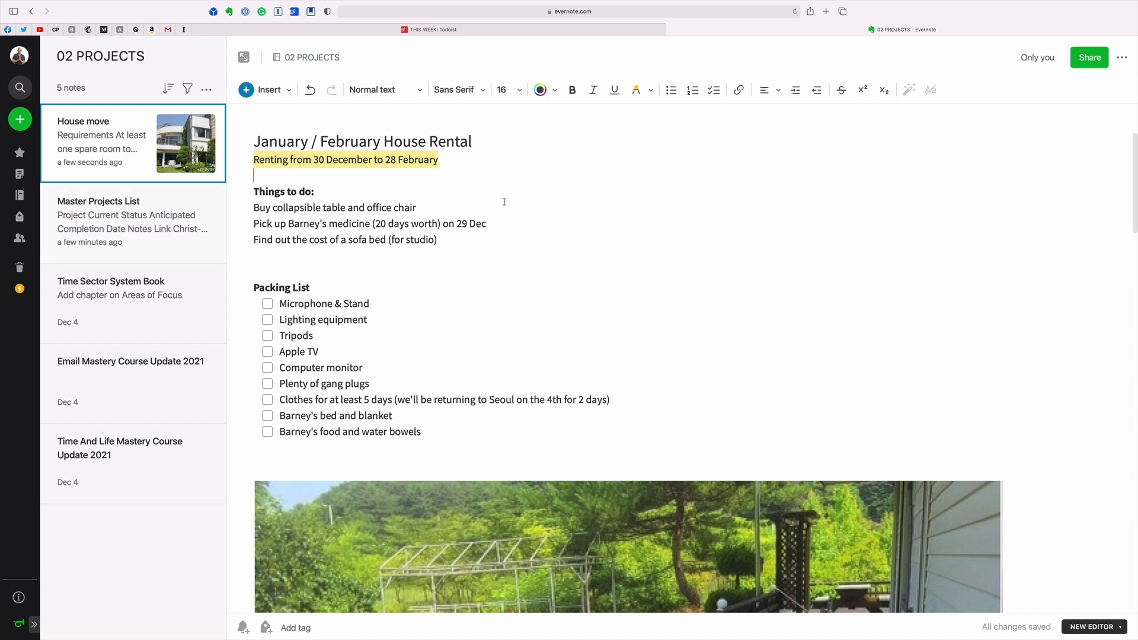
scroll(540, 239, "down", 3)
scroll(539, 240, "down", 8)
scroll(578, 268, "down", 5)
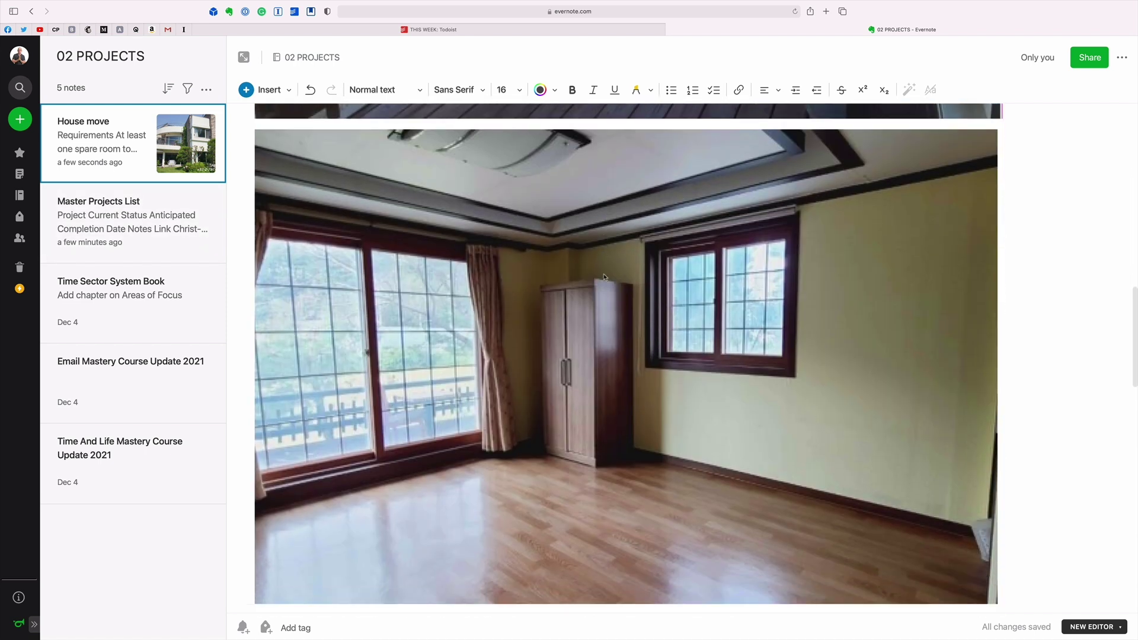
scroll(605, 278, "down", 3)
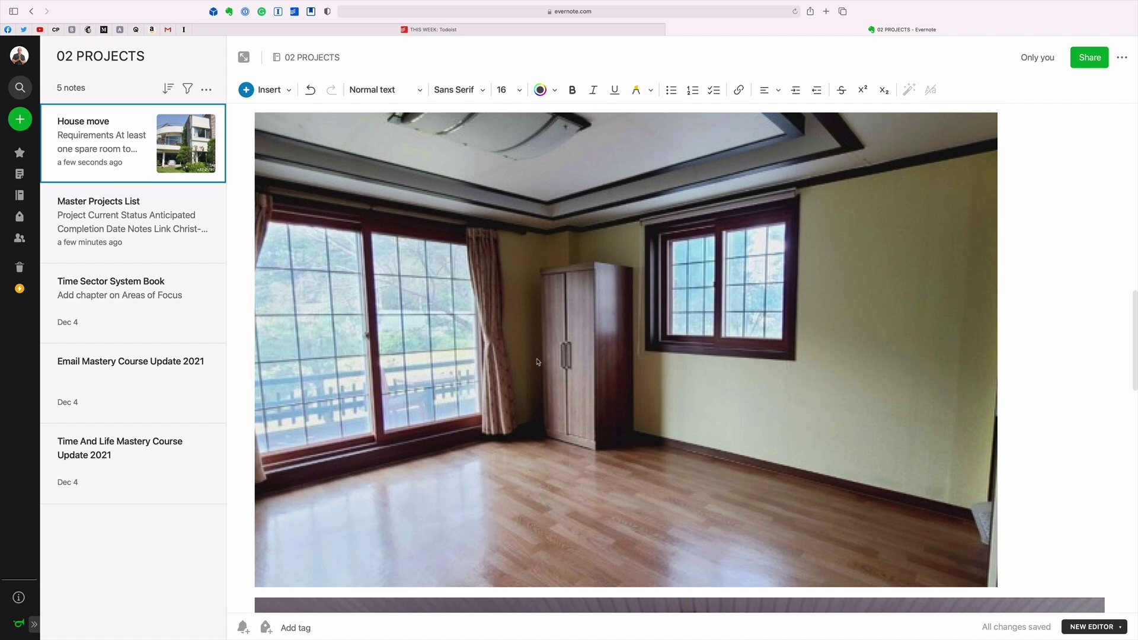
scroll(562, 371, "down", 2)
scroll(562, 368, "up", 1)
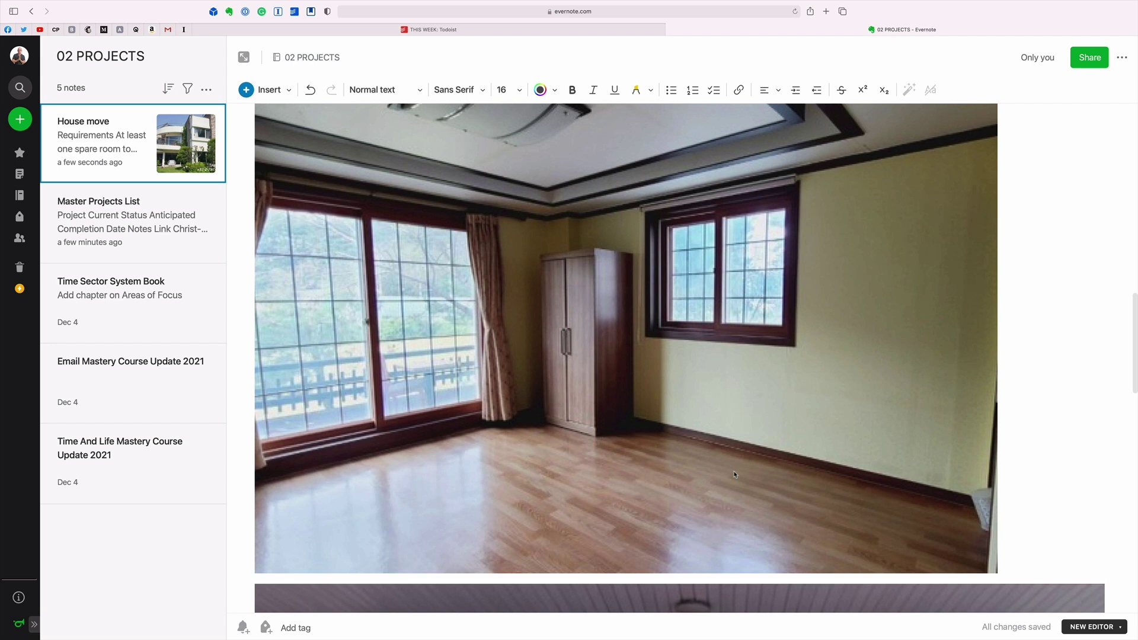
scroll(735, 475, "up", 5)
scroll(734, 475, "up", 5)
scroll(711, 480, "up", 5)
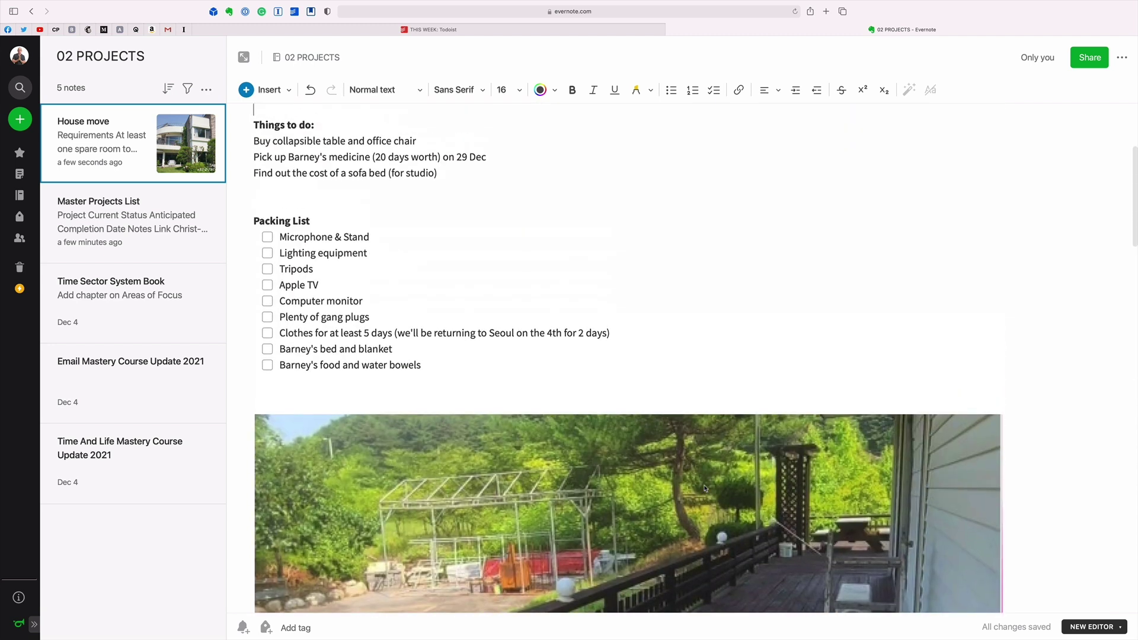
scroll(705, 488, "up", 3)
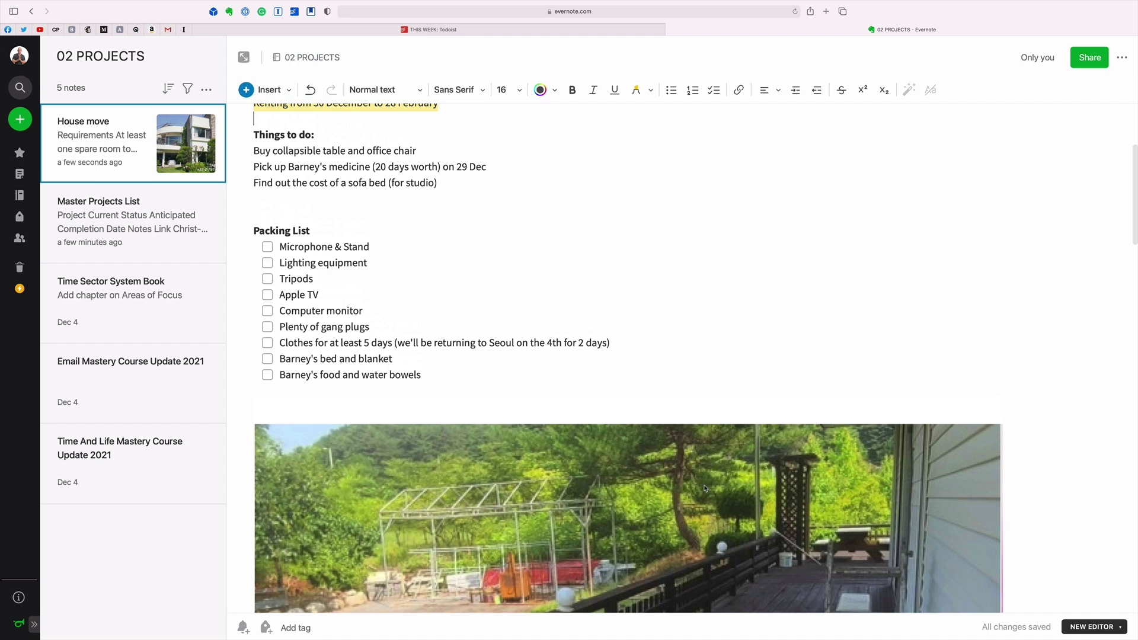
scroll(706, 488, "up", 2)
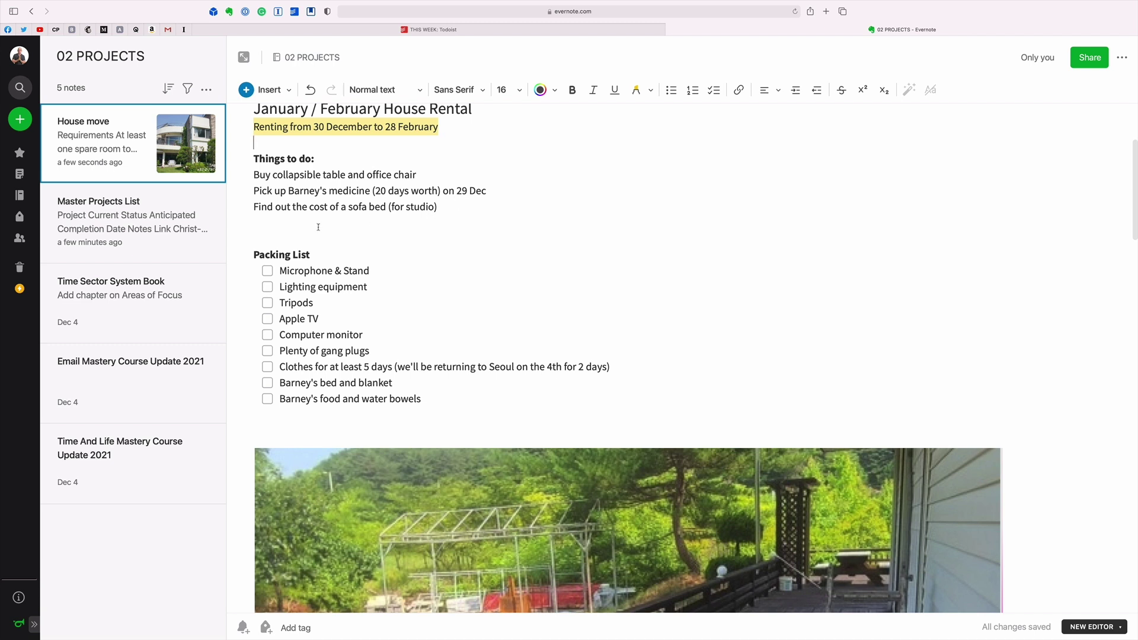
scroll(624, 357, "down", 5)
scroll(623, 356, "down", 5)
scroll(622, 356, "down", 5)
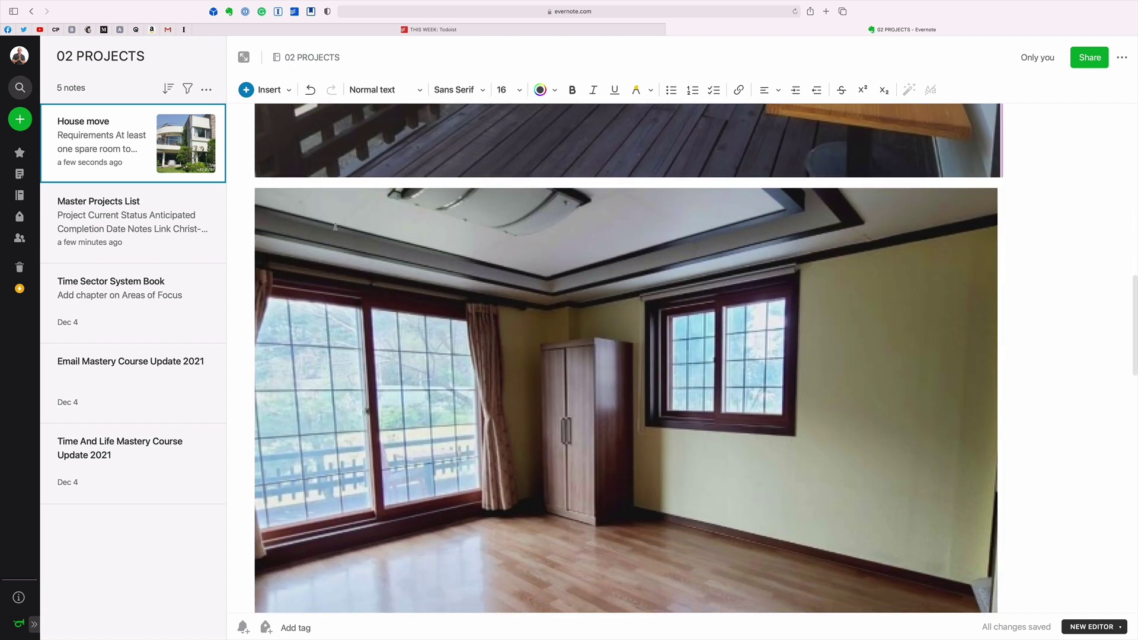
scroll(828, 453, "down", 3)
scroll(827, 453, "down", 2)
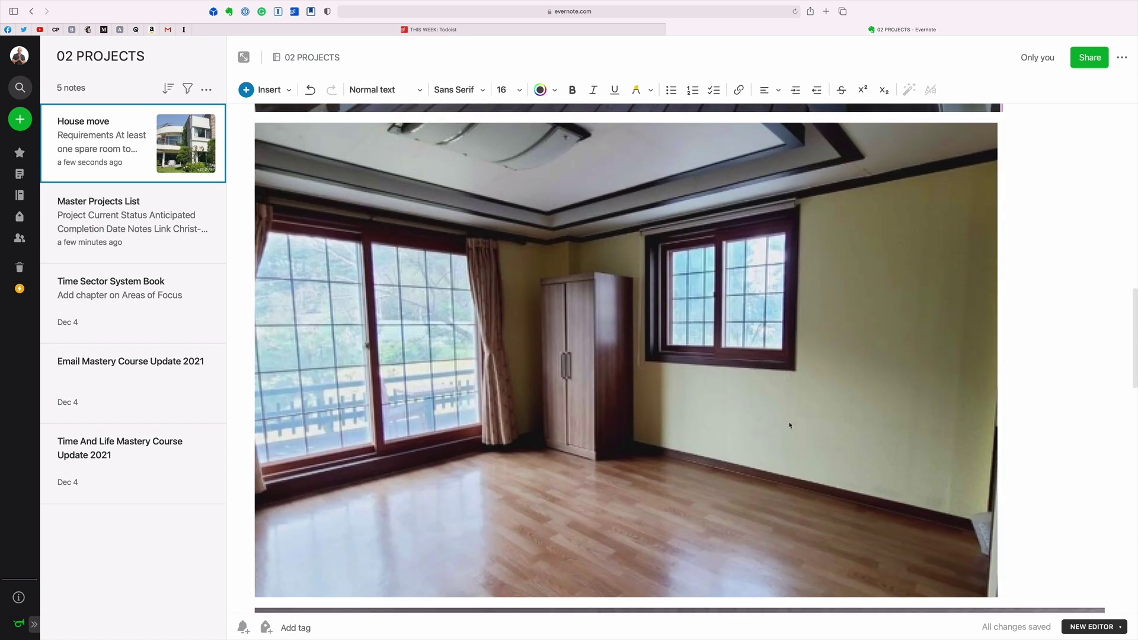
scroll(790, 425, "up", 1)
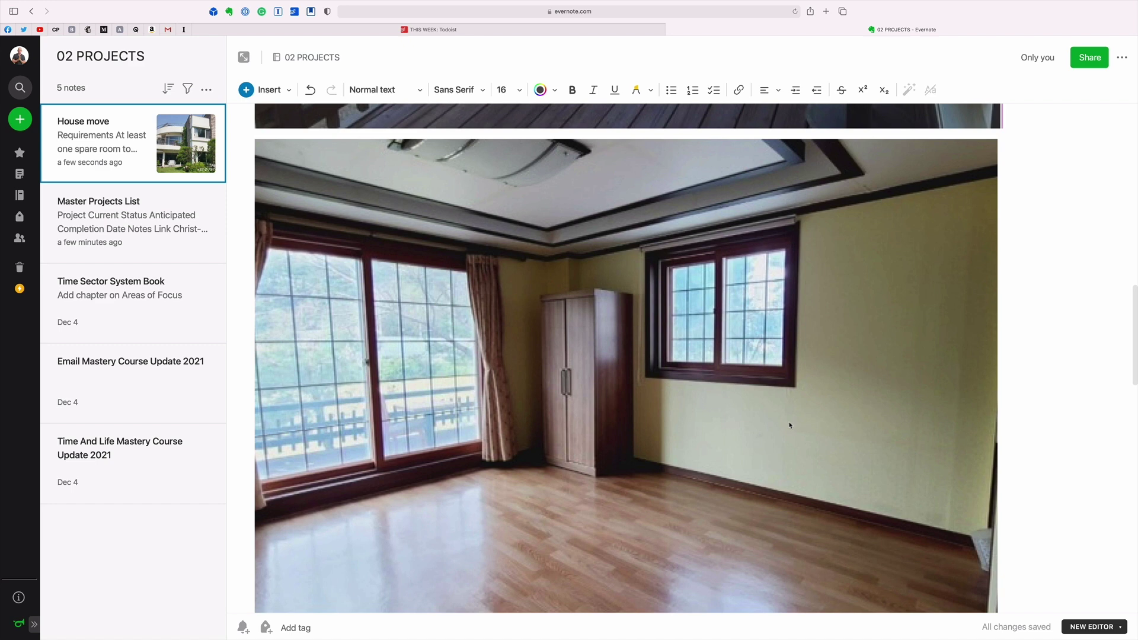
scroll(790, 427, "up", 10)
scroll(790, 426, "up", 10)
scroll(790, 427, "up", 3)
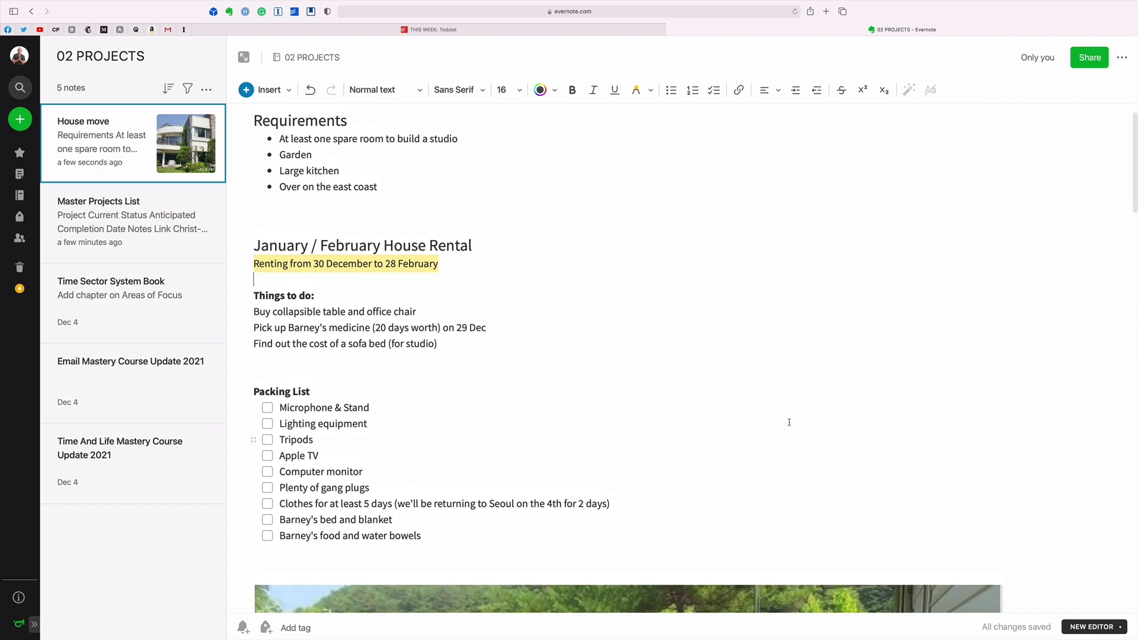
scroll(339, 337, "down", 3)
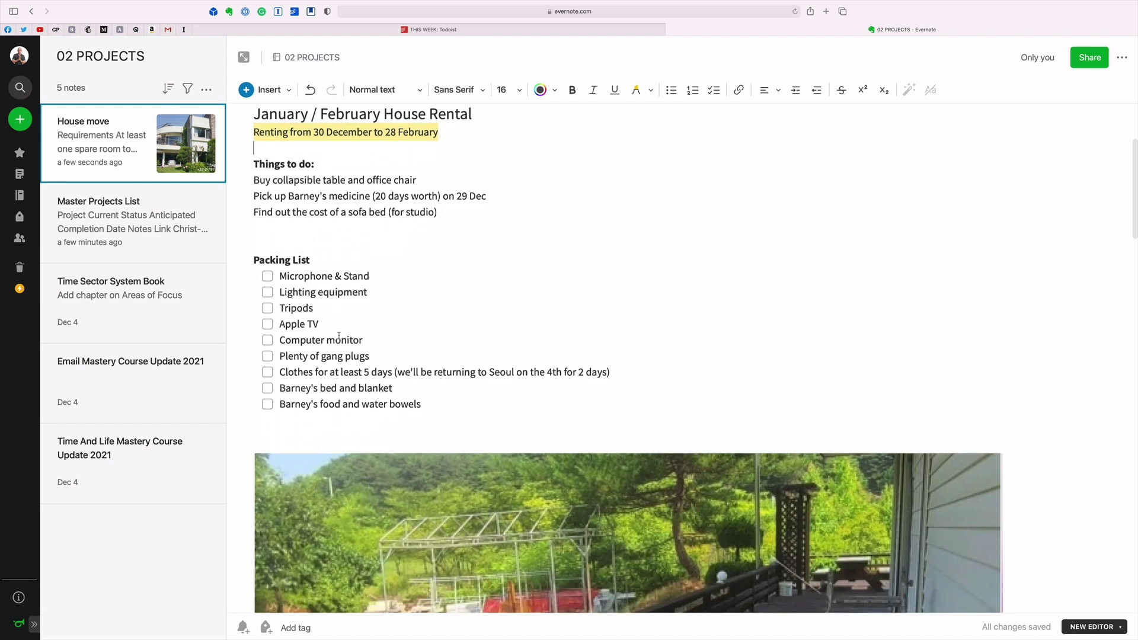
scroll(340, 336, "down", 2)
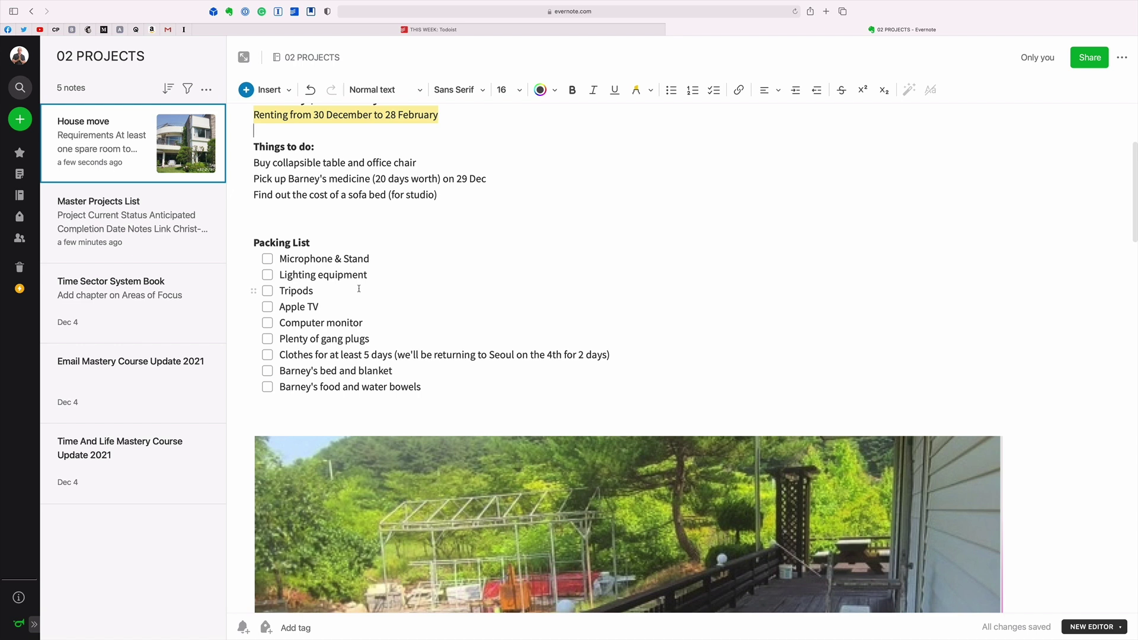
scroll(358, 289, "up", 1)
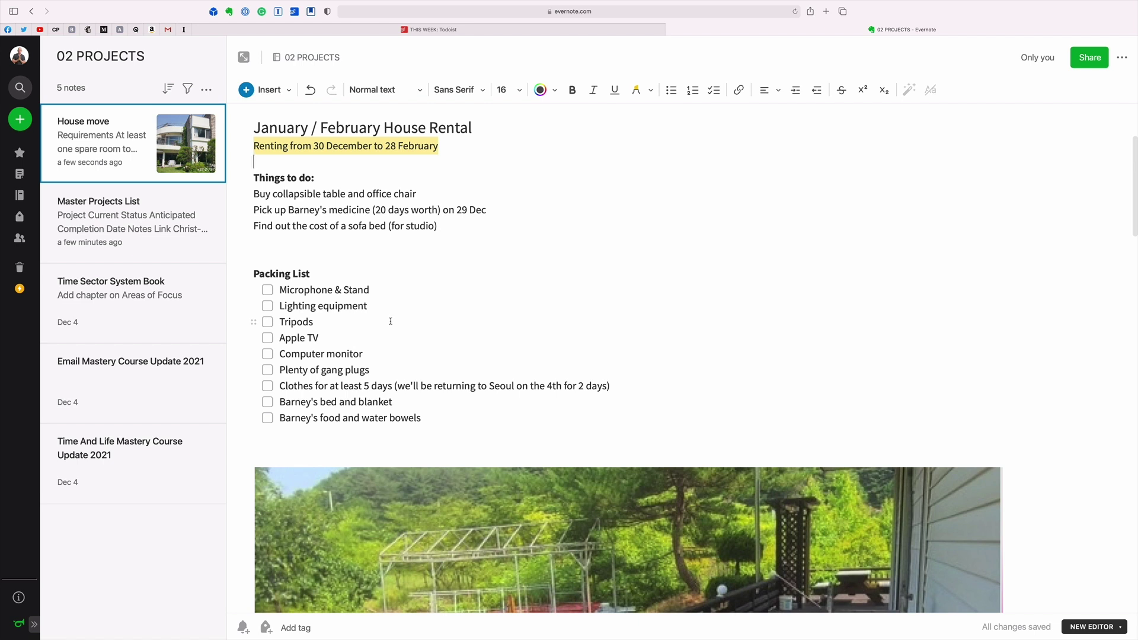
Tick and untick four packing items, then select the three Things to do lines.
mouse_move(324, 258)
left_click(268, 290)
left_click(268, 306)
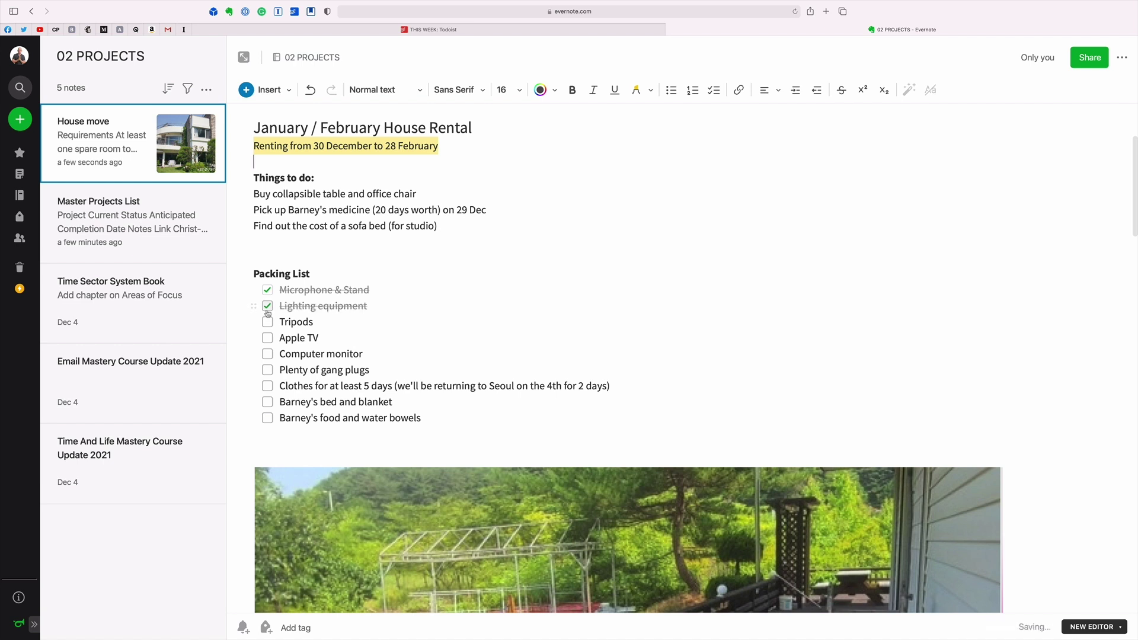
left_click(268, 323)
left_click(268, 338)
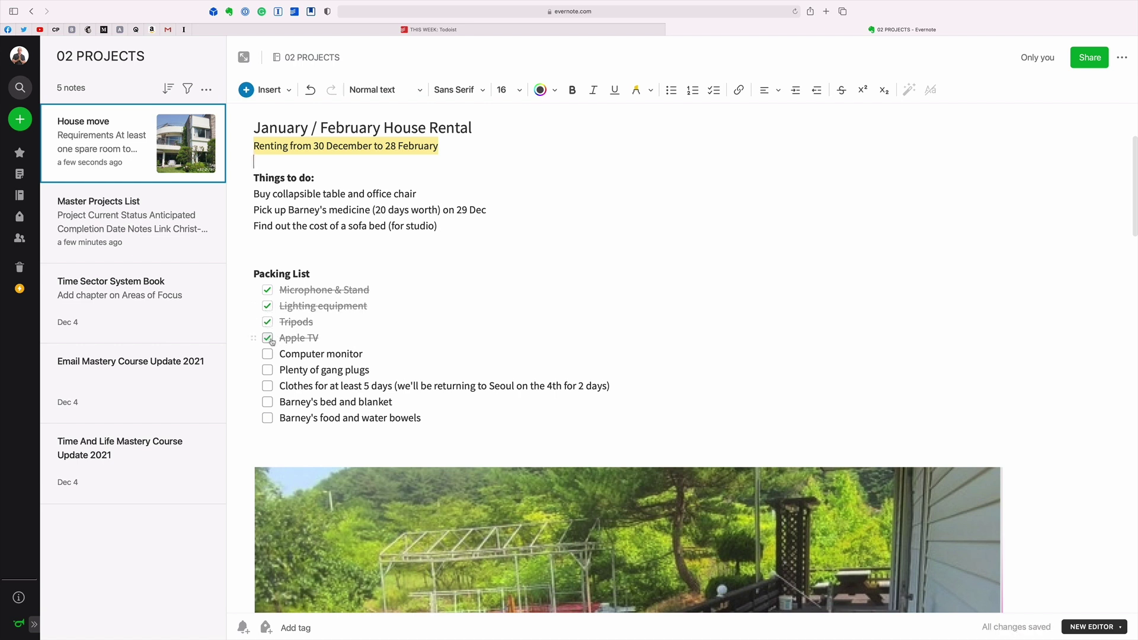
left_click(268, 338)
left_click(267, 322)
left_click(268, 307)
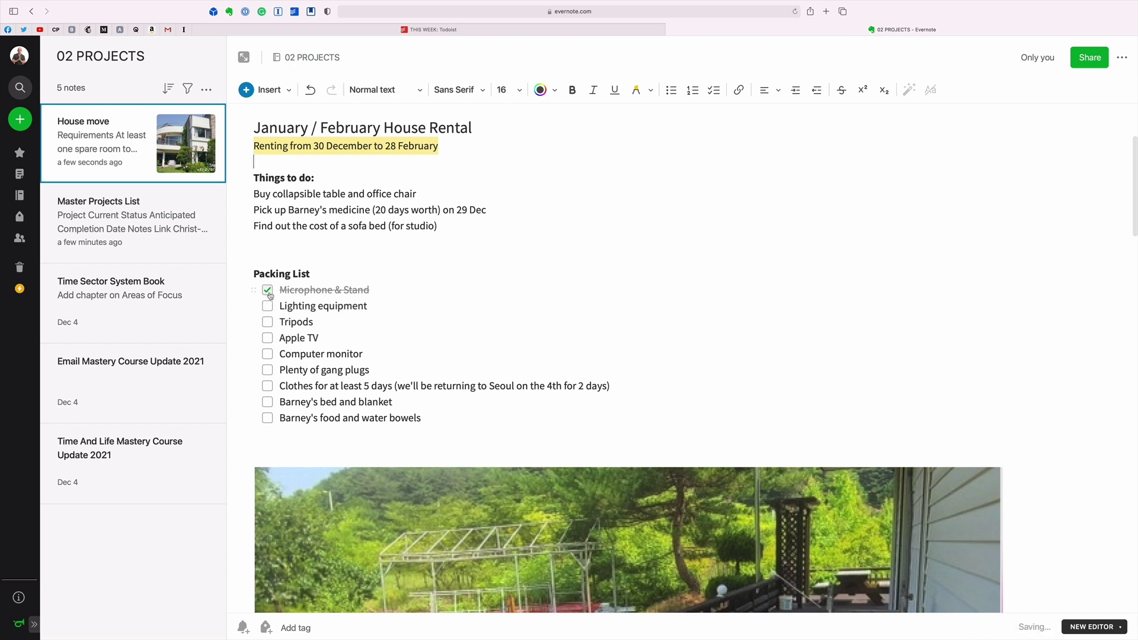
left_click(268, 290)
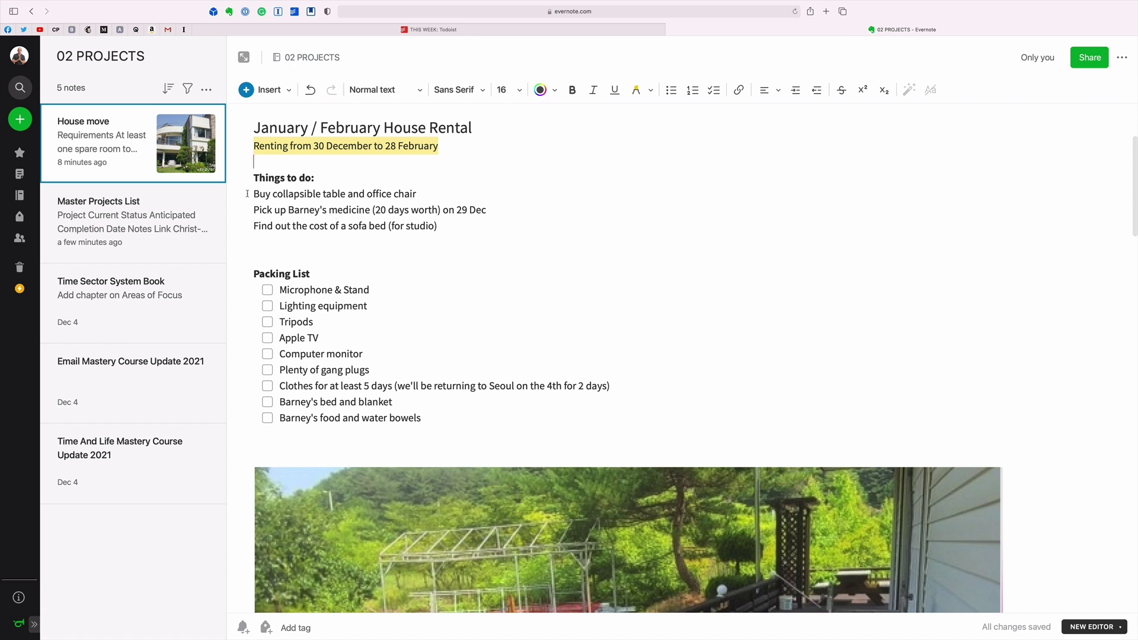
left_click_drag(255, 194, 440, 227)
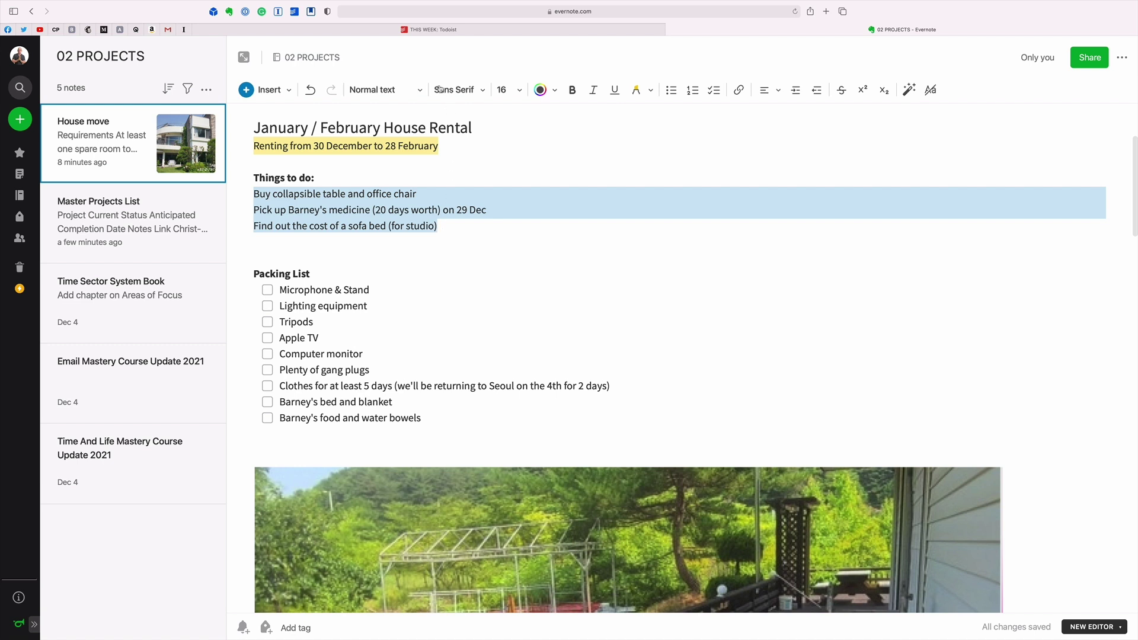
Paste the three house-move to-dos as Inbox tasks, then deselect the lines in Evernote.
left_click(426, 29)
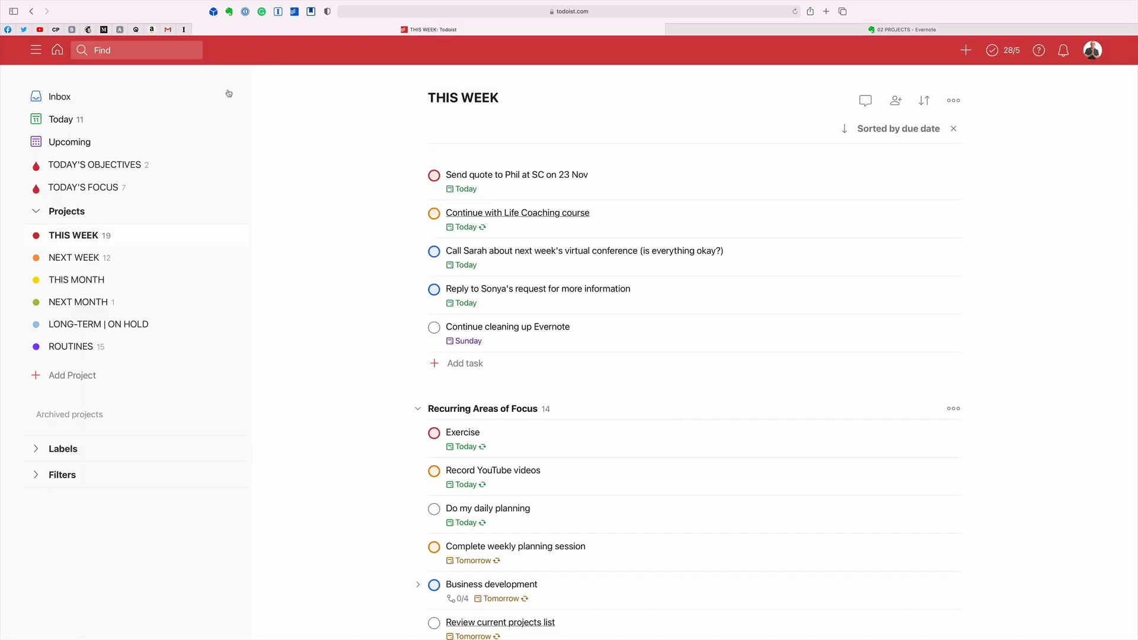
left_click(65, 96)
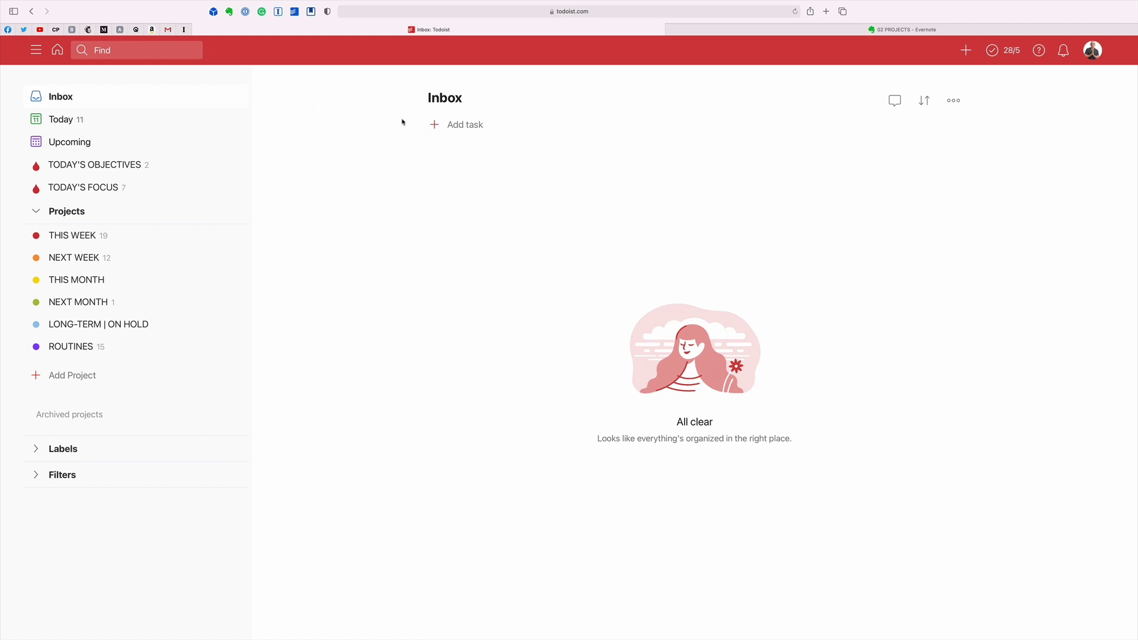
left_click(467, 124)
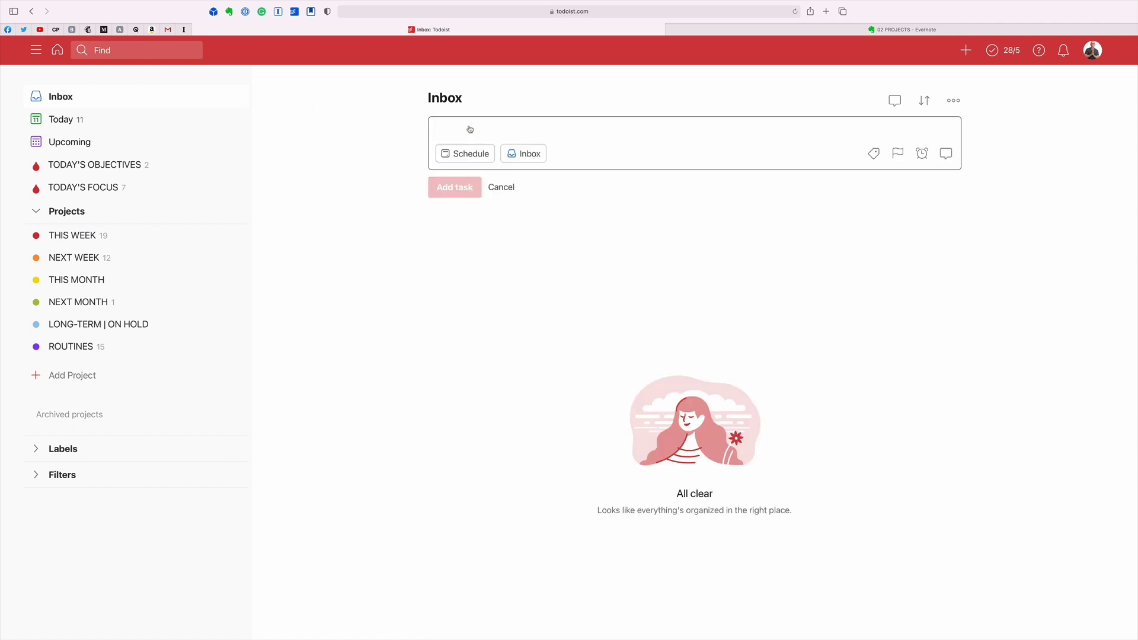
key("super+v")
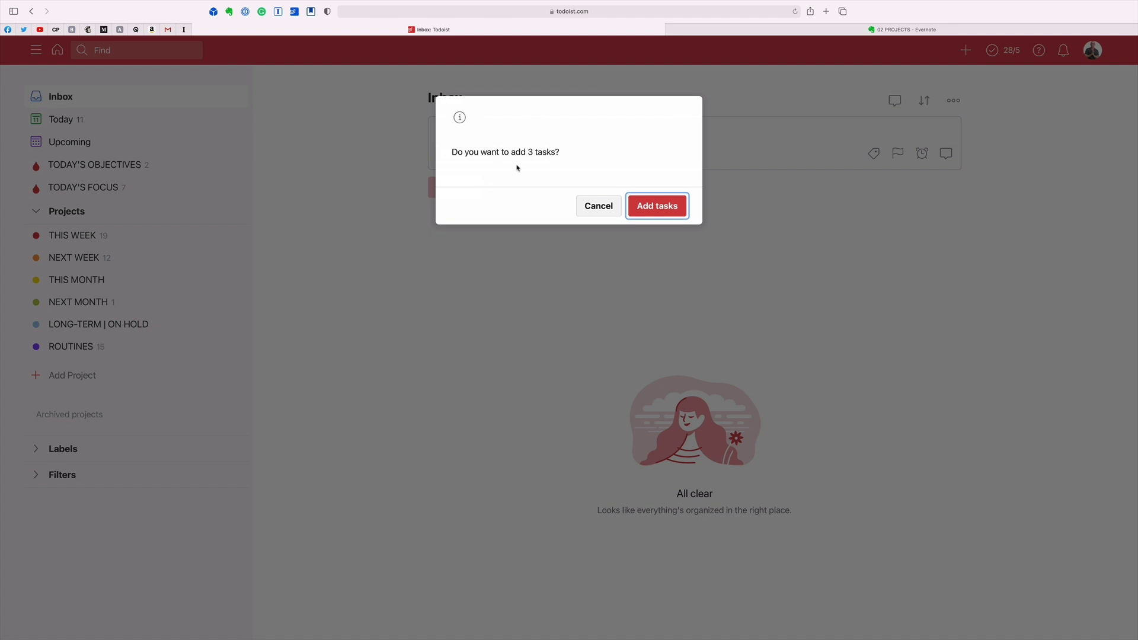
left_click(664, 201)
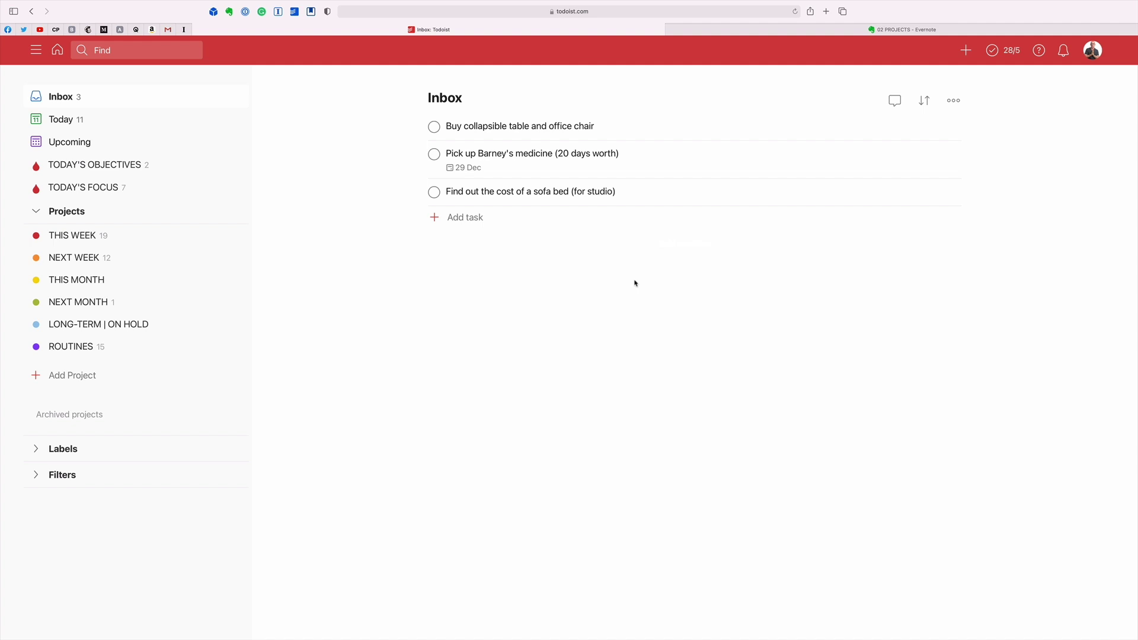
left_click(765, 29)
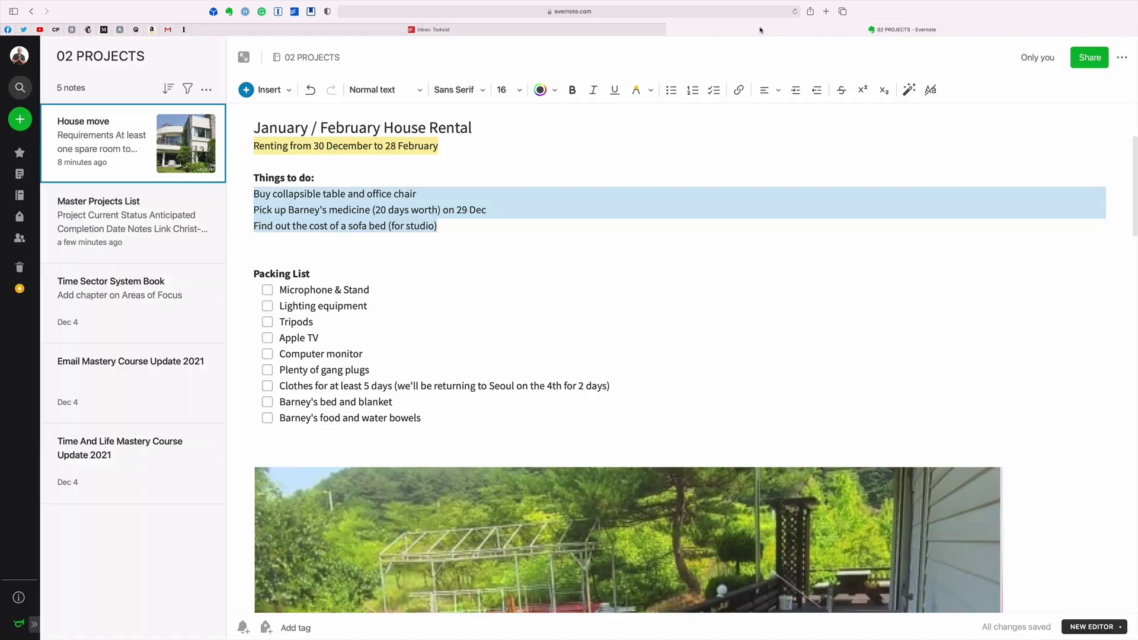
left_click(444, 237)
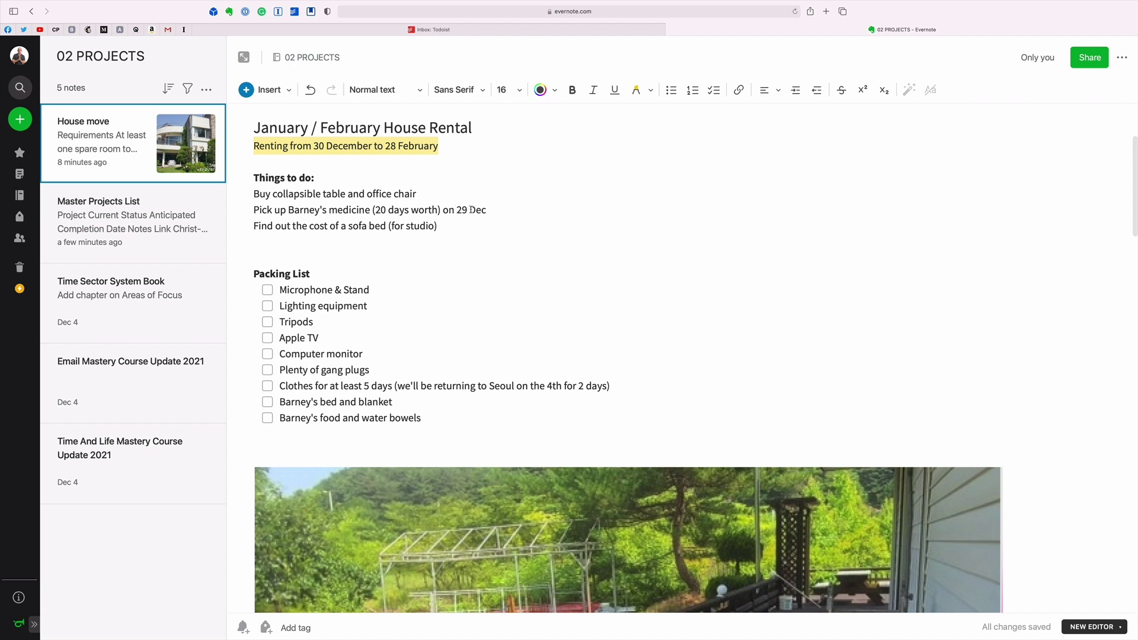
Move Barney's medicine task to This Month, and the table and sofa bed tasks to Next Week.
left_click(475, 30)
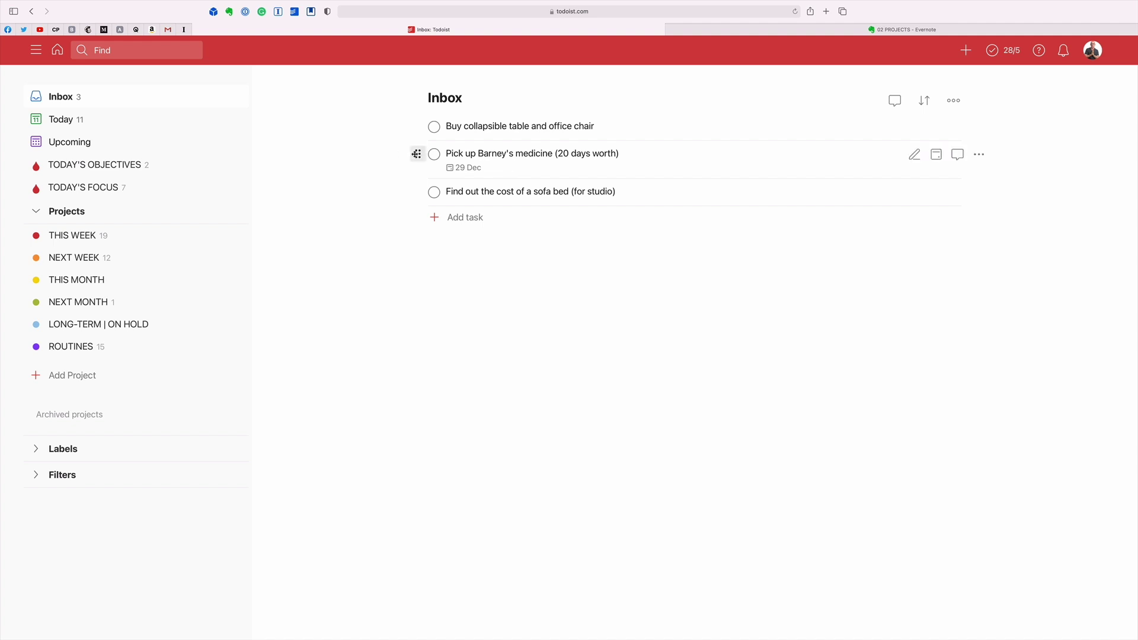
left_click_drag(416, 154, 89, 281)
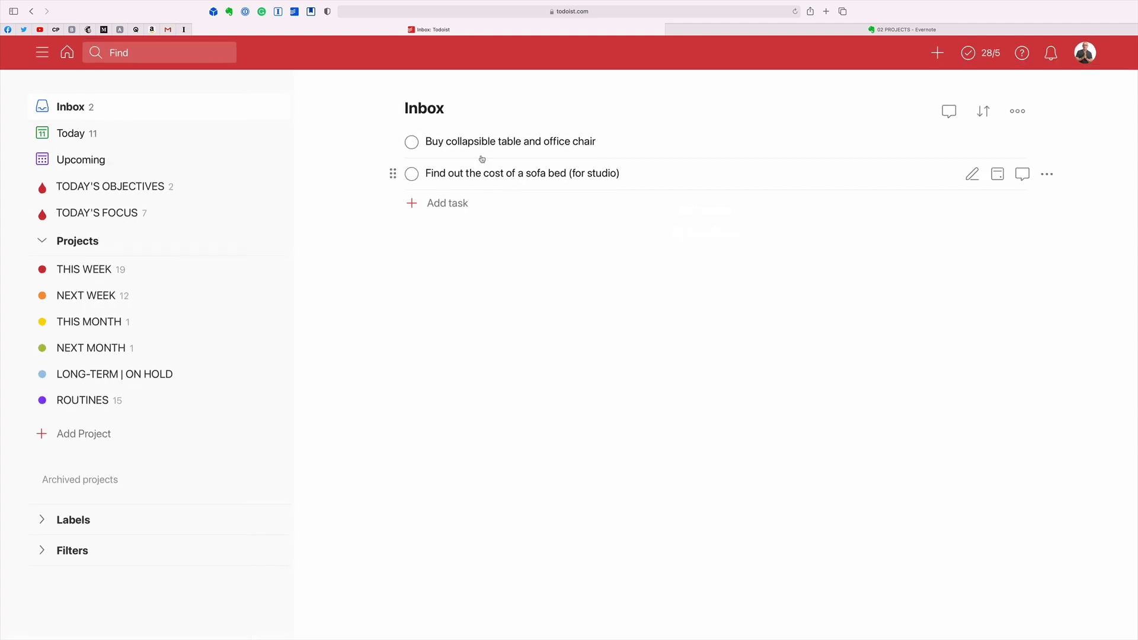
mouse_move(520, 127)
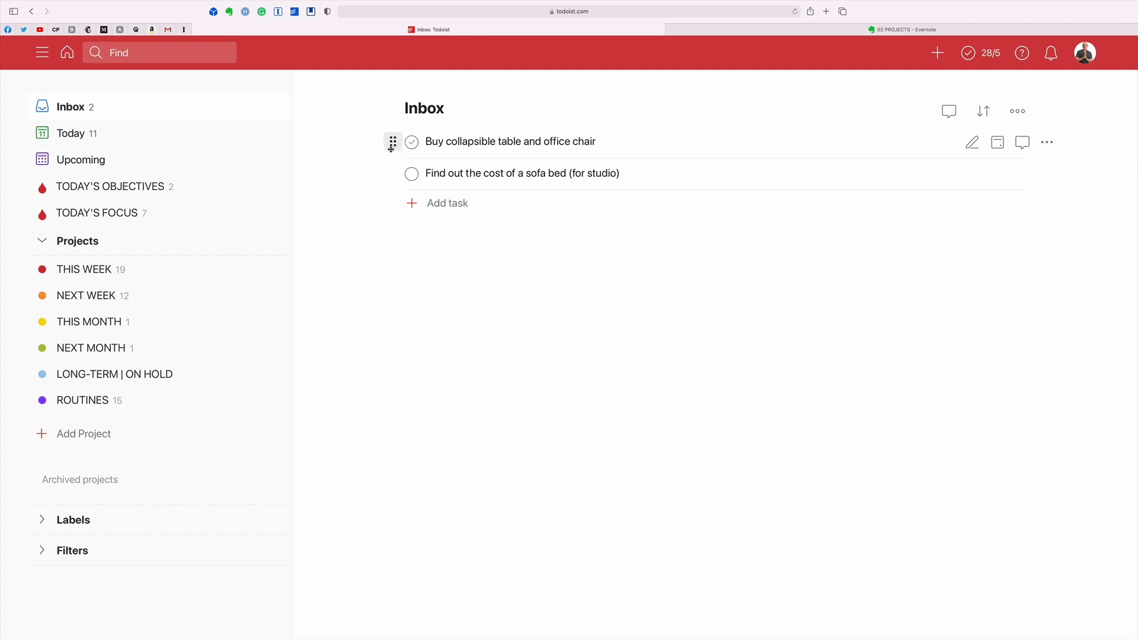
left_click_drag(391, 141, 123, 296)
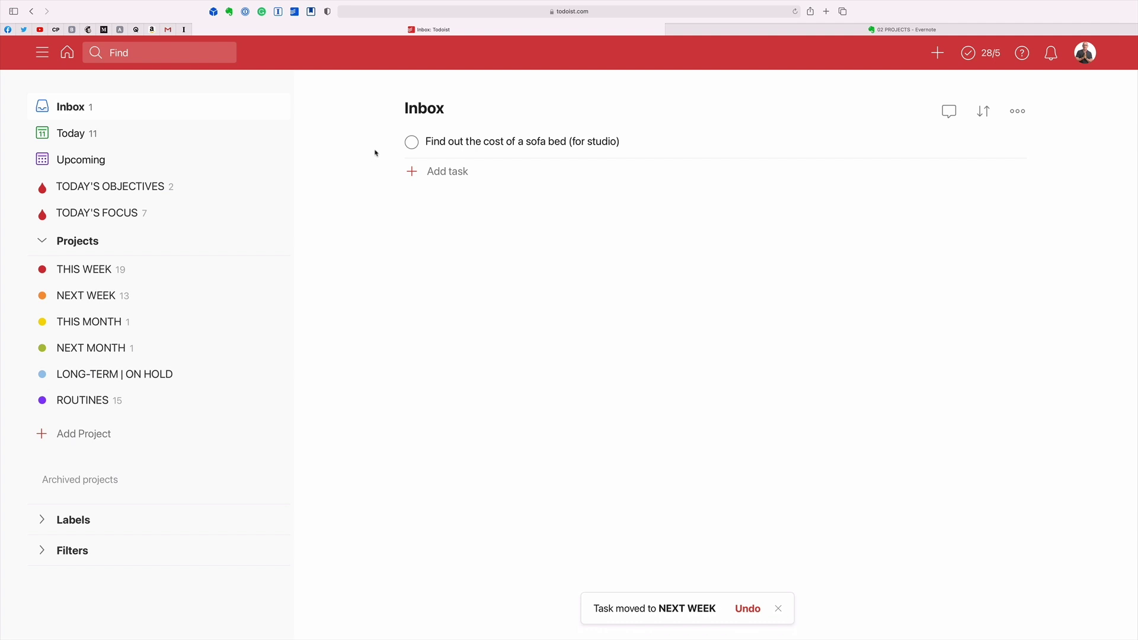
mouse_move(392, 142)
mouse_move(392, 141)
left_mouse_down()
mouse_move(108, 266)
mouse_move(98, 295)
left_mouse_up()
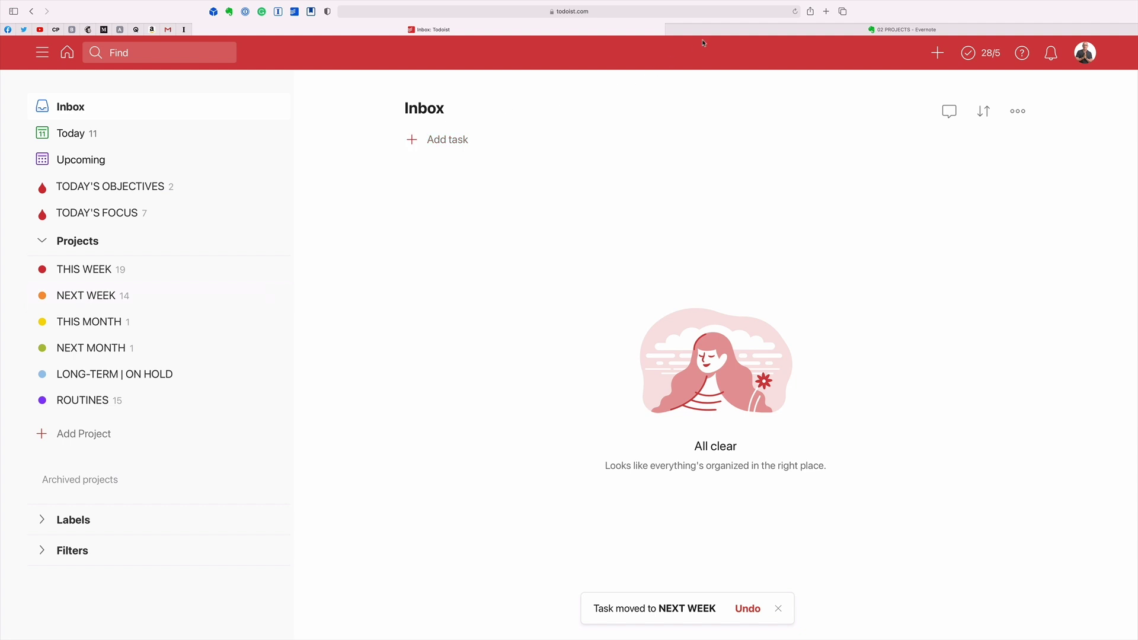
left_click(899, 29)
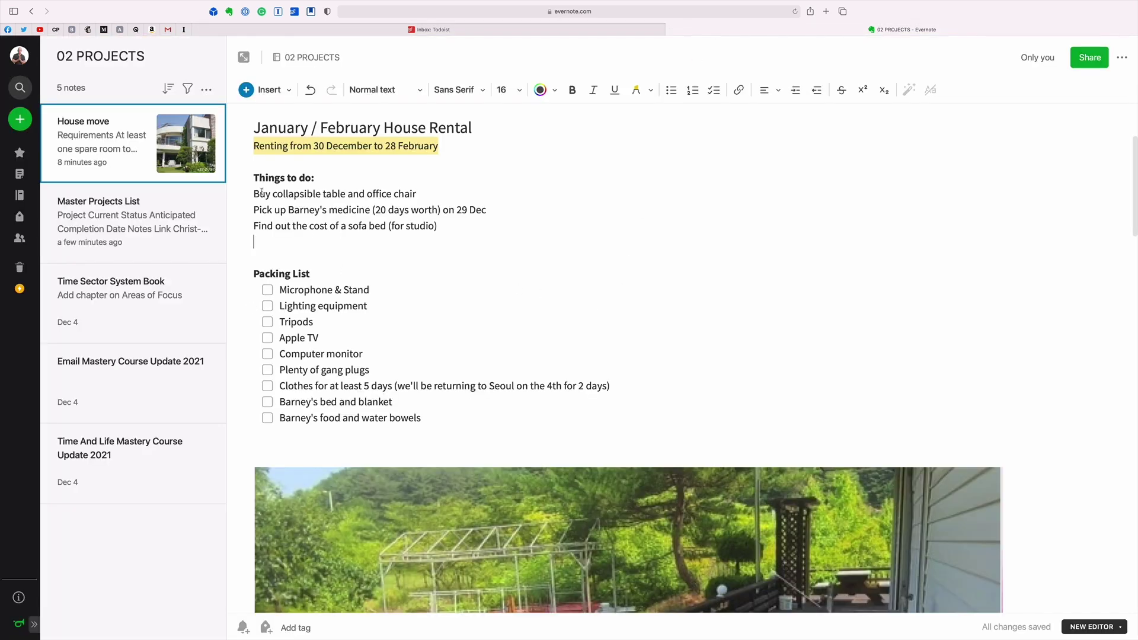
Select the three Things to do lines in the House move note and apply strikethrough.
left_click_drag(255, 194, 438, 226)
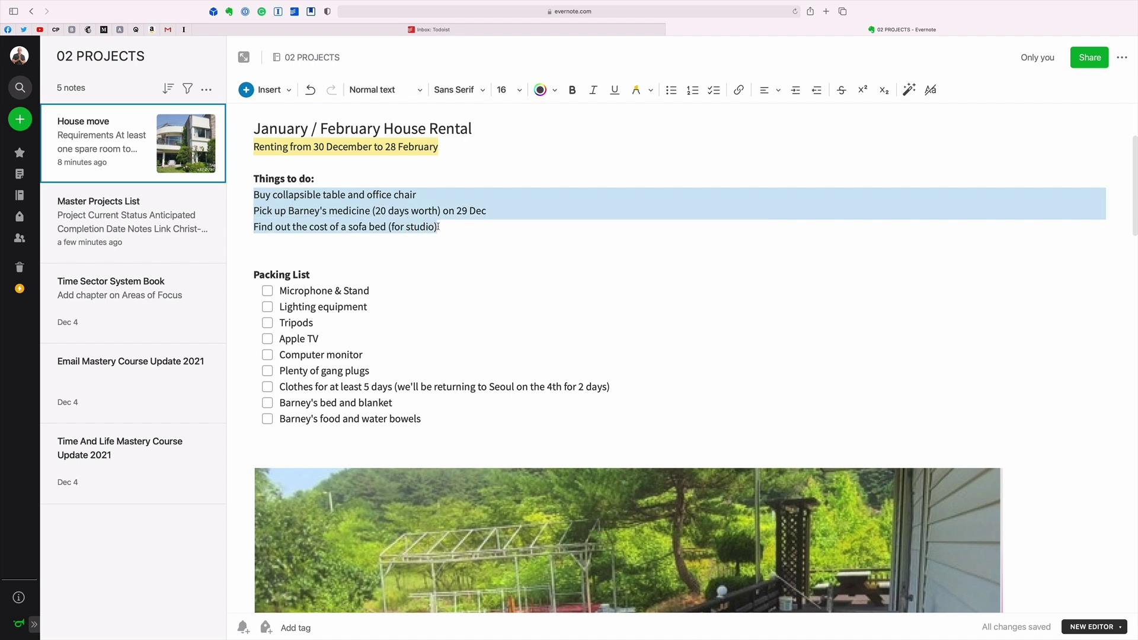
left_click(842, 90)
left_click(482, 260)
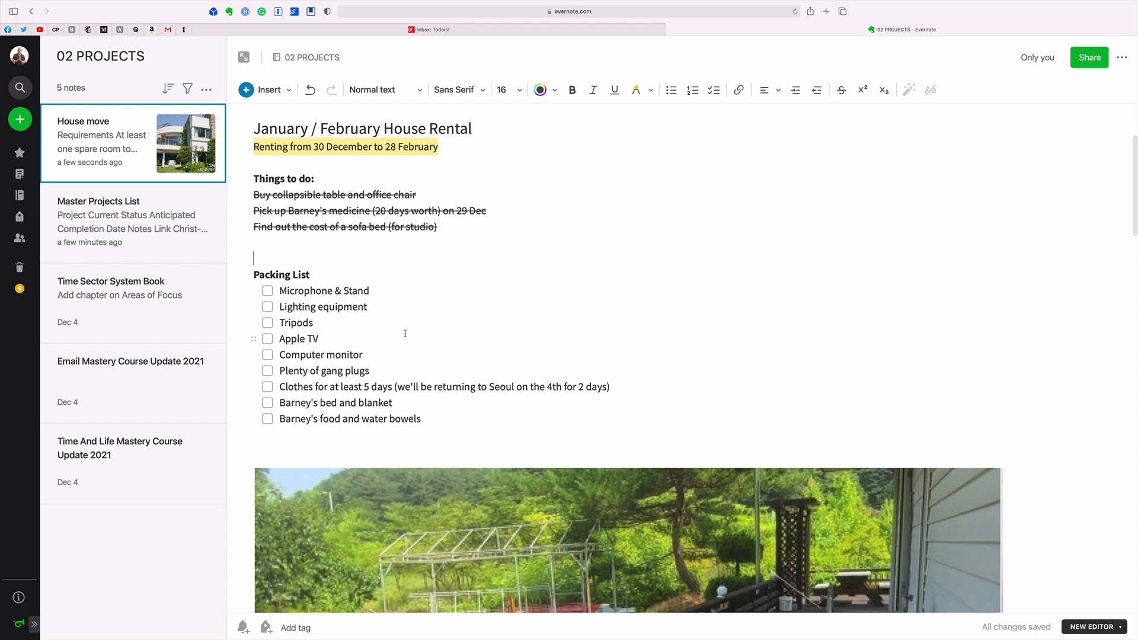
In Todoist, go through This Week to Next Week, showing the table and sofa bed tasks.
left_click(437, 30)
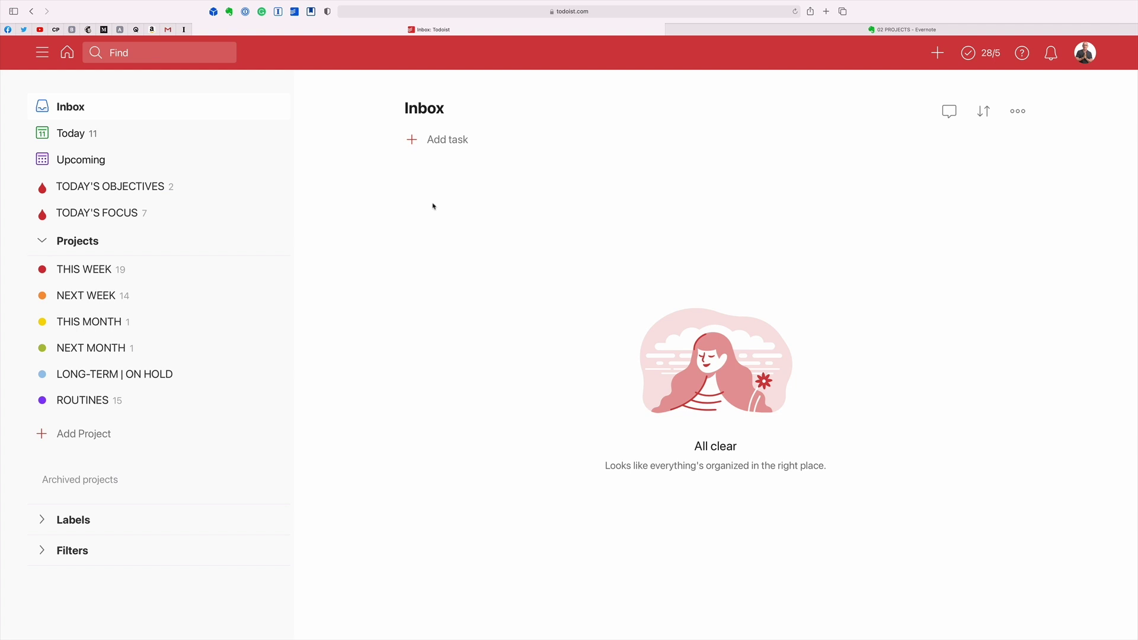
mouse_move(85, 269)
left_click(112, 270)
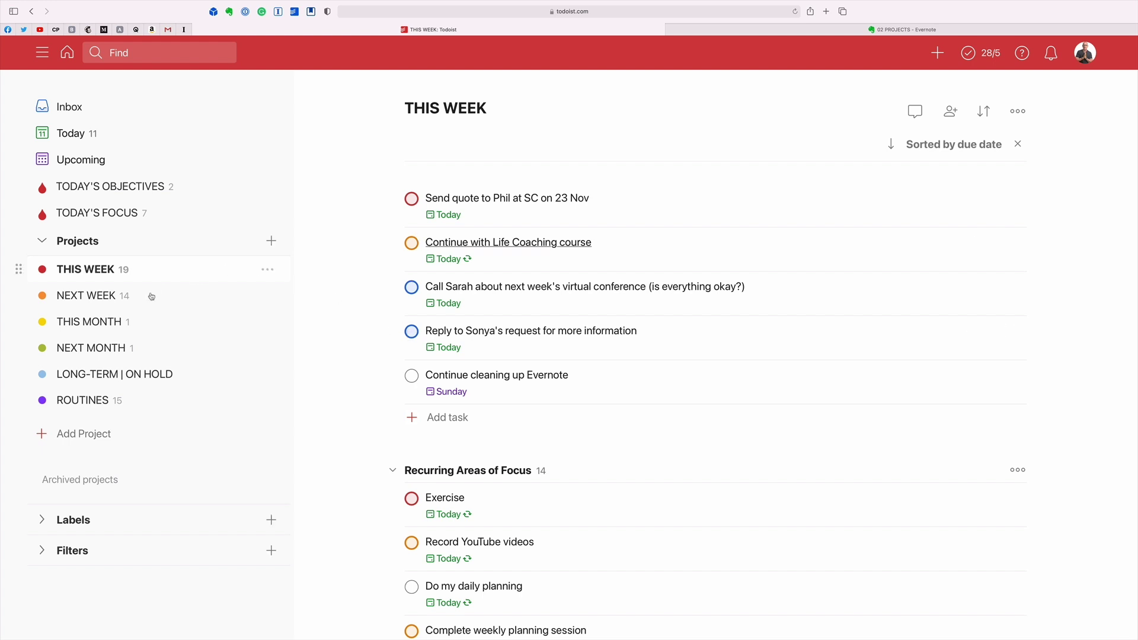
left_click(124, 298)
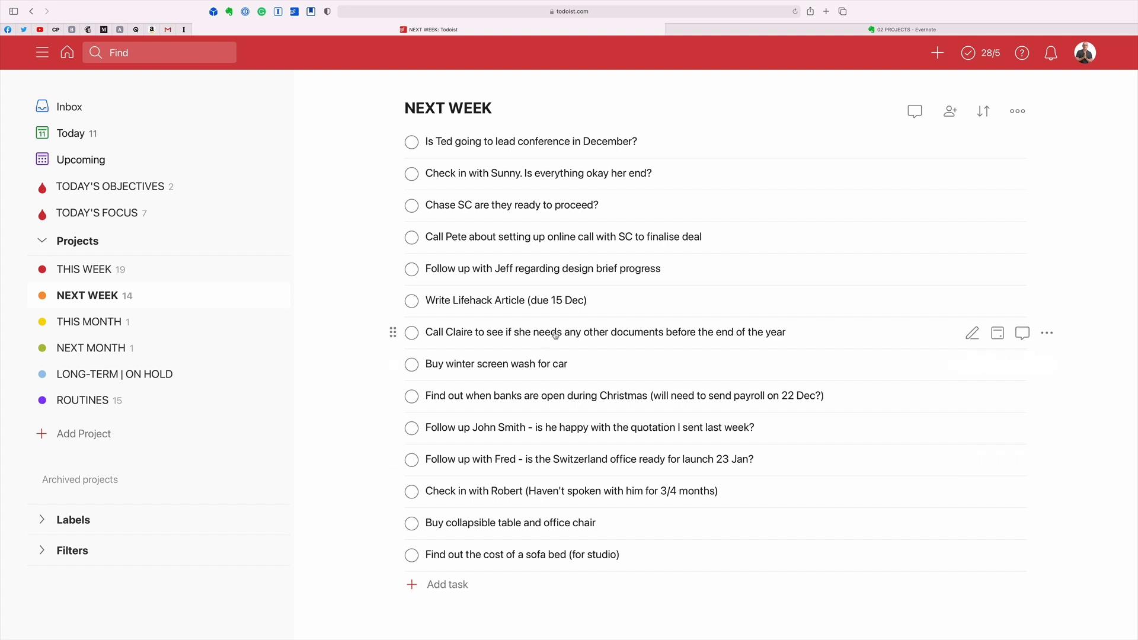
mouse_move(801, 30)
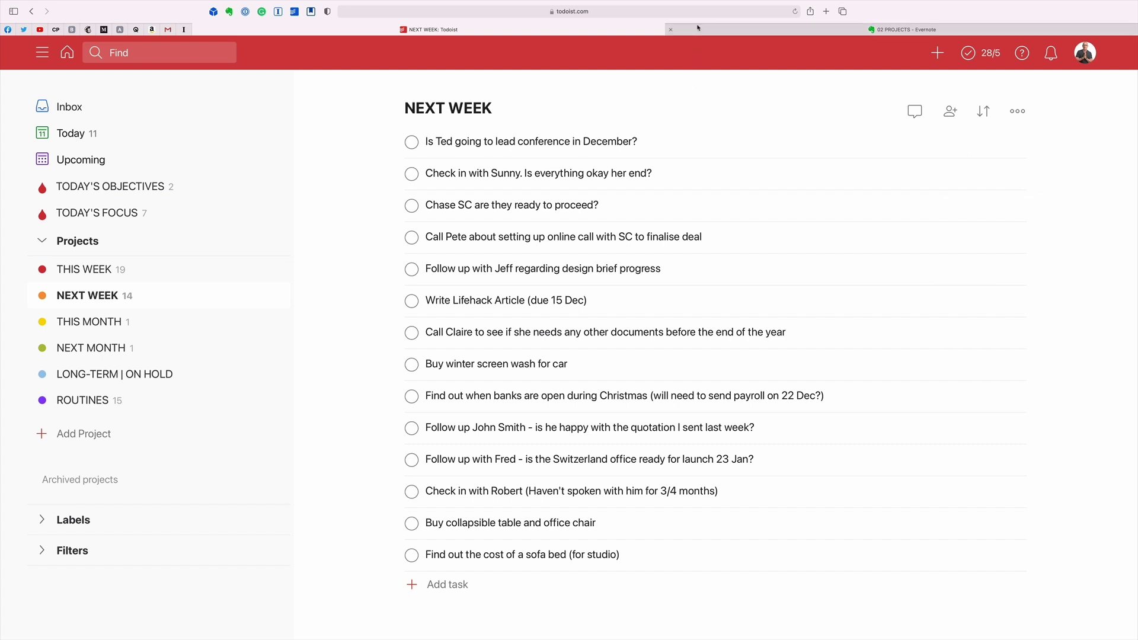
Go back to the House move note in Evernote to view its house photos.
left_click(698, 30)
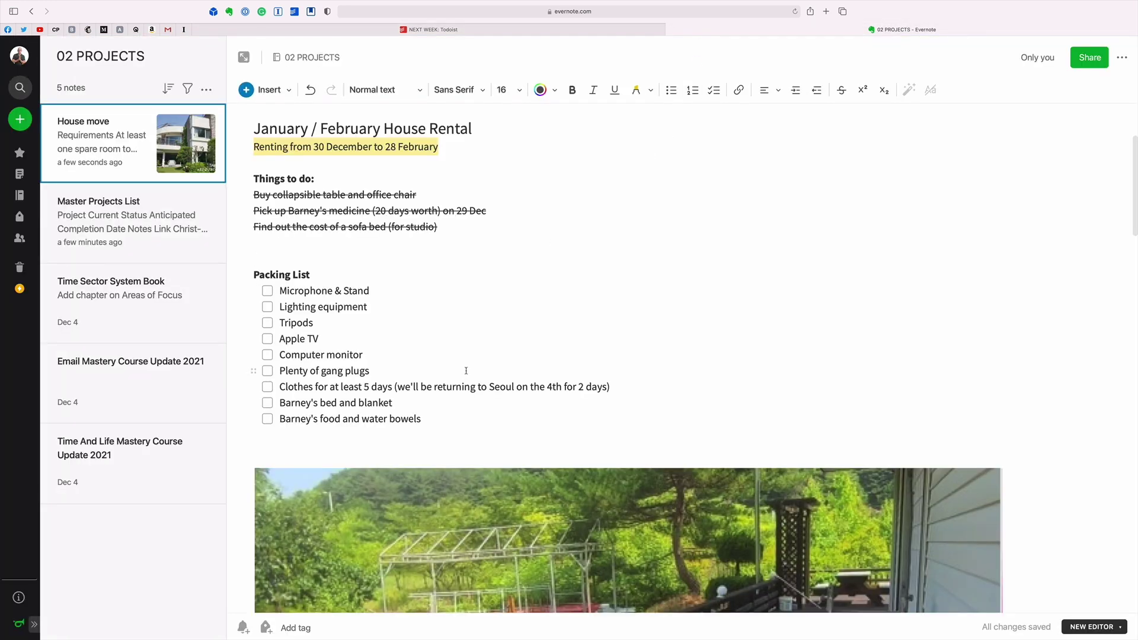
scroll(466, 374, "down", 5)
scroll(466, 374, "down", 5)
scroll(466, 373, "down", 5)
scroll(466, 374, "down", 5)
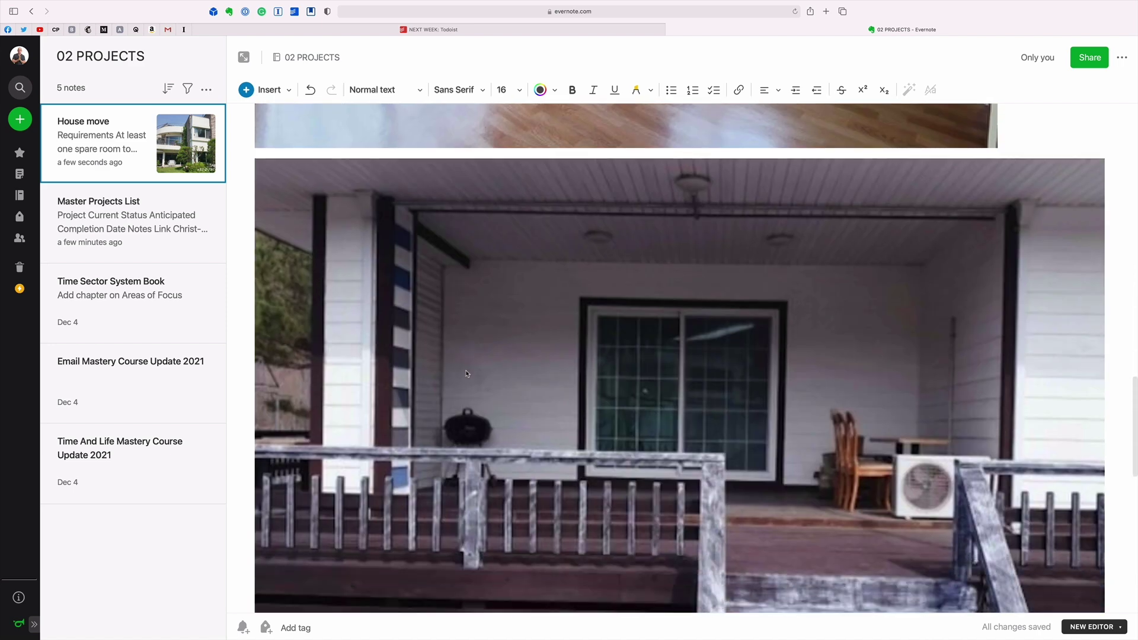
scroll(467, 374, "down", 5)
scroll(466, 373, "down", 3)
scroll(466, 374, "down", 2)
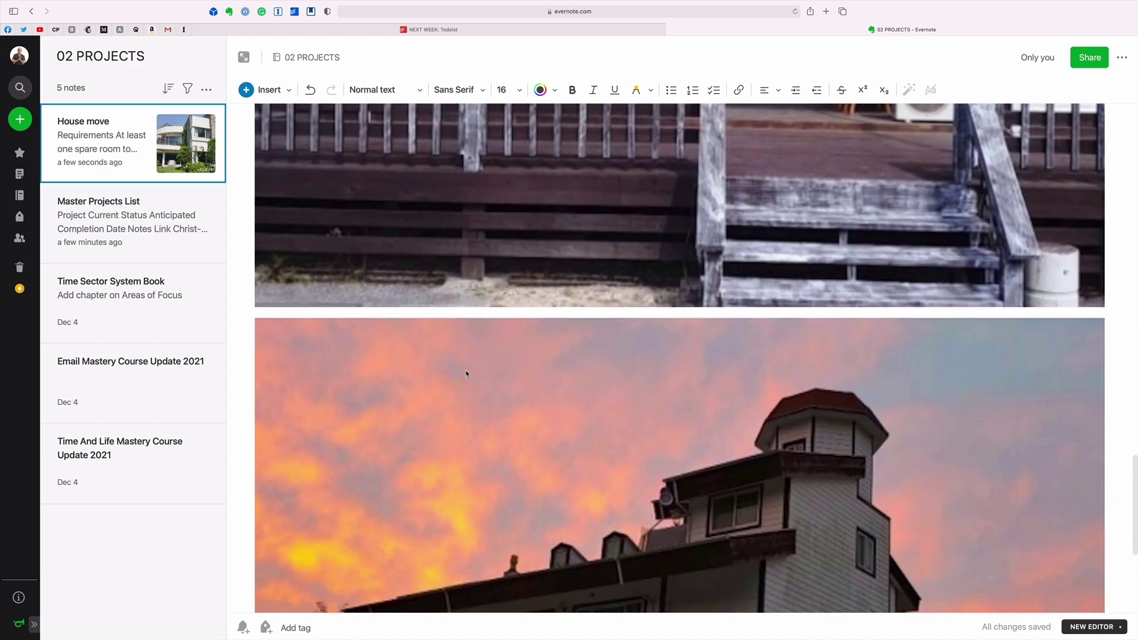
scroll(466, 373, "up", 5)
scroll(467, 373, "up", 5)
scroll(466, 374, "up", 8)
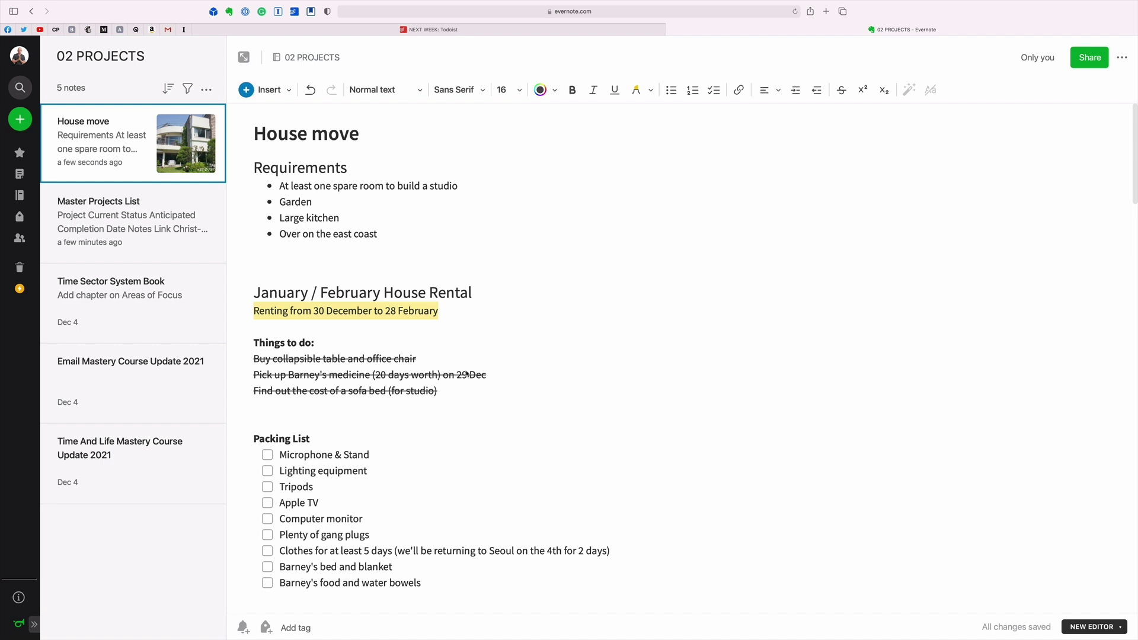
Open the Master Projects List note and follow its House move link.
left_click(112, 214)
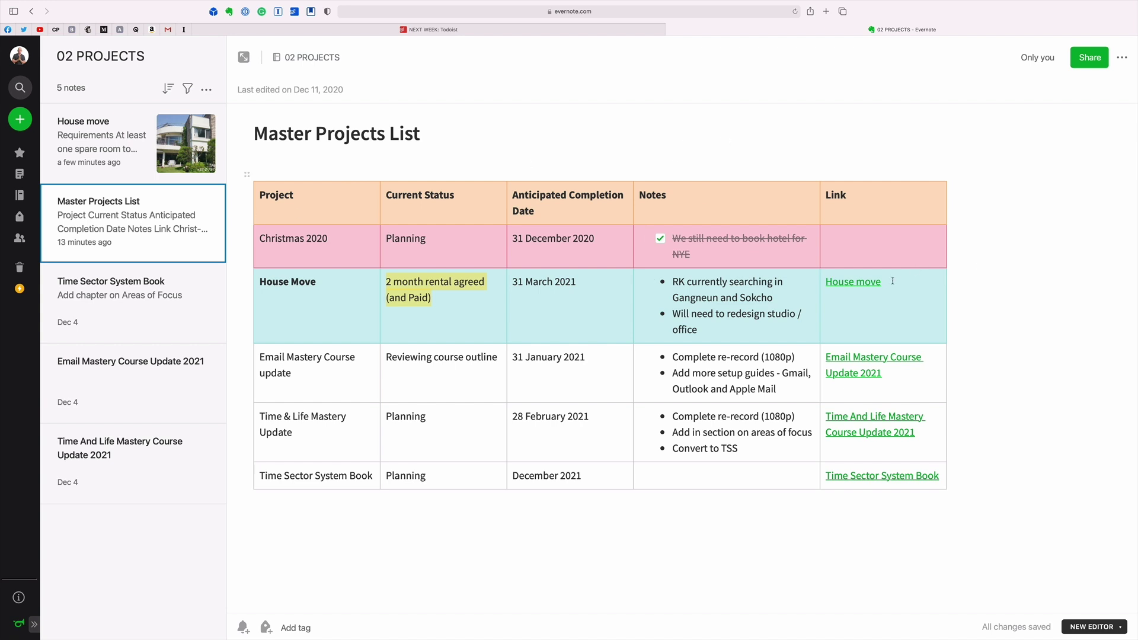
left_click(853, 282)
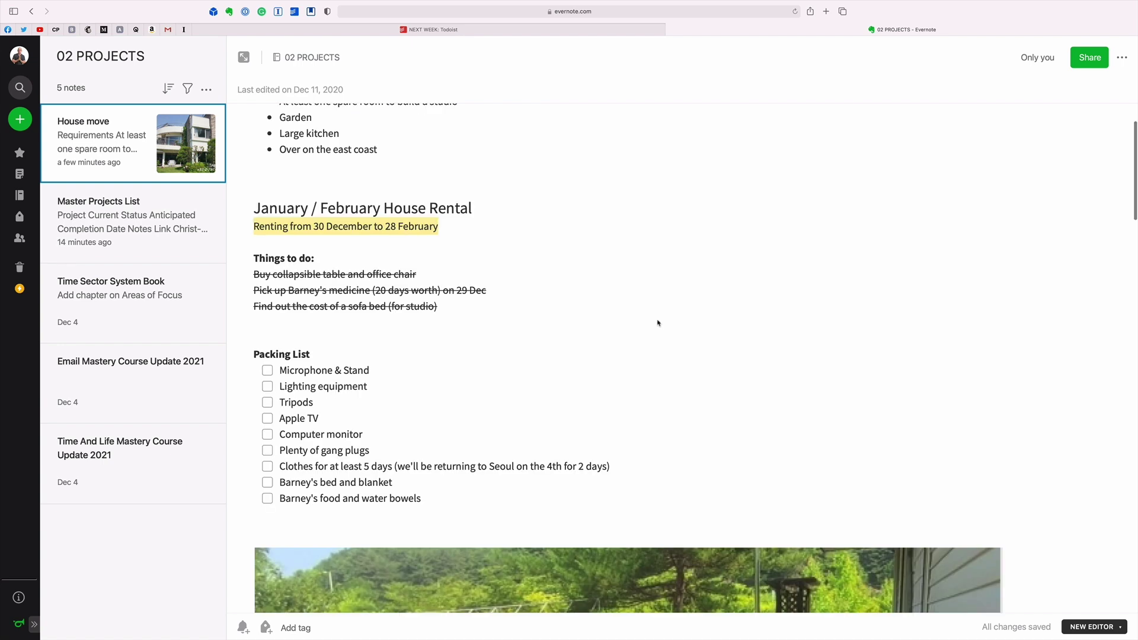
scroll(532, 334, "up", 5)
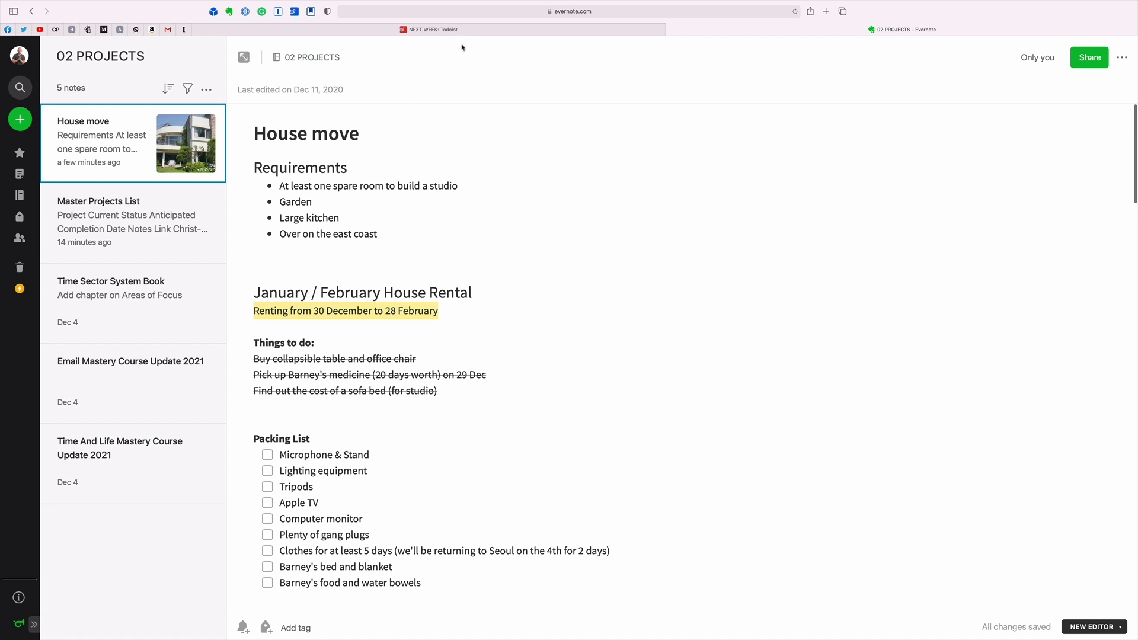
Start a new Inbox task named 'Review House Move project', fixing a typo.
left_click(433, 29)
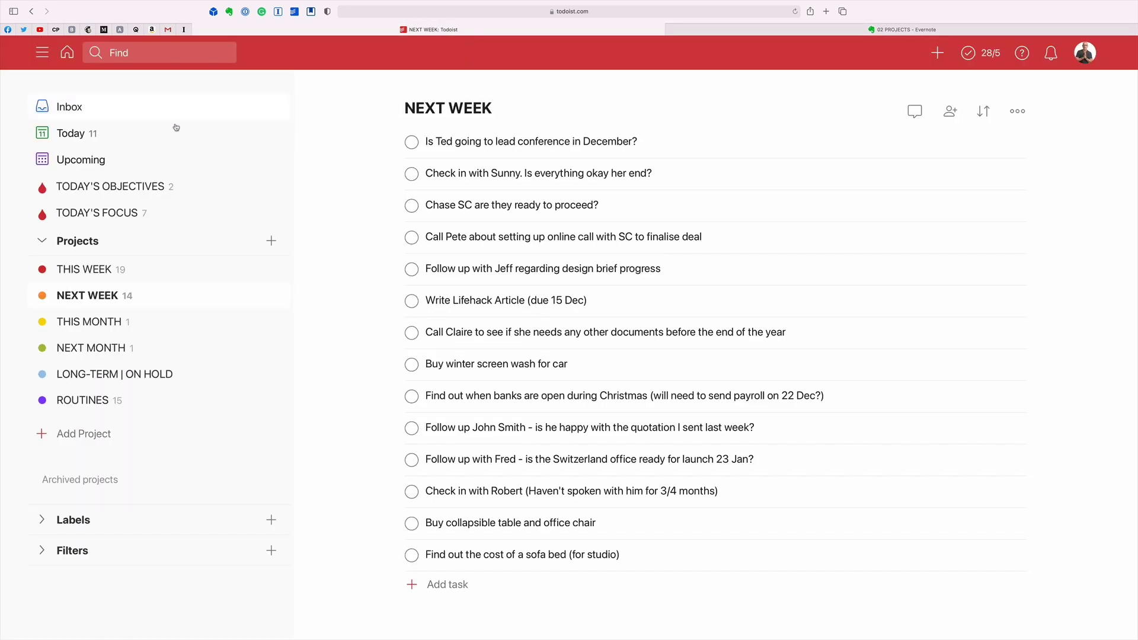
left_click(80, 136)
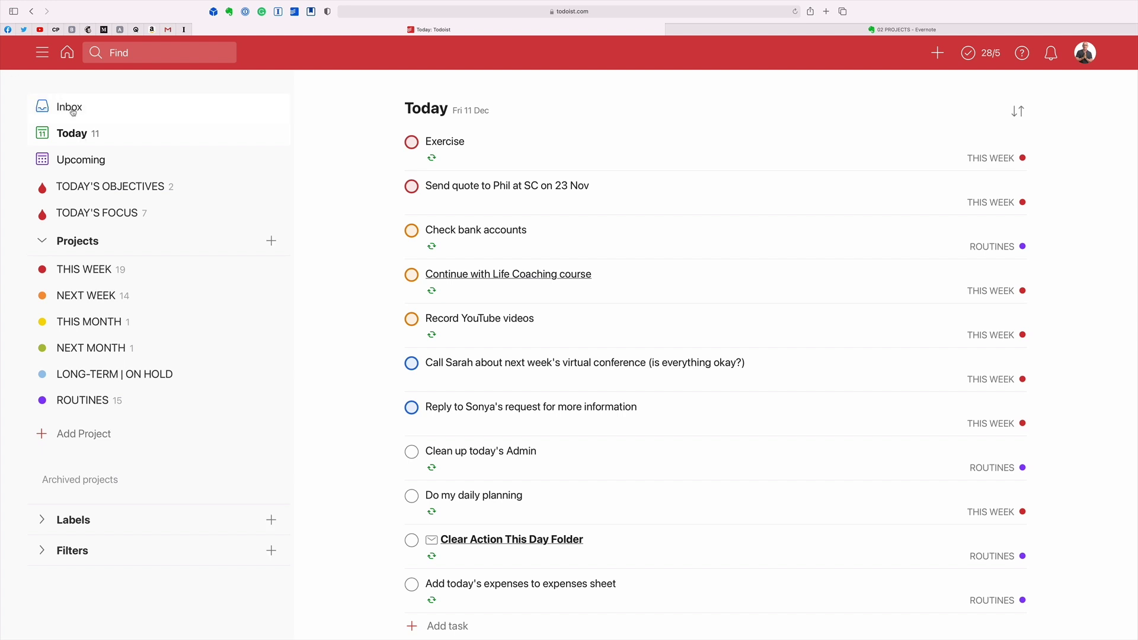
left_click(73, 110)
left_click(445, 140)
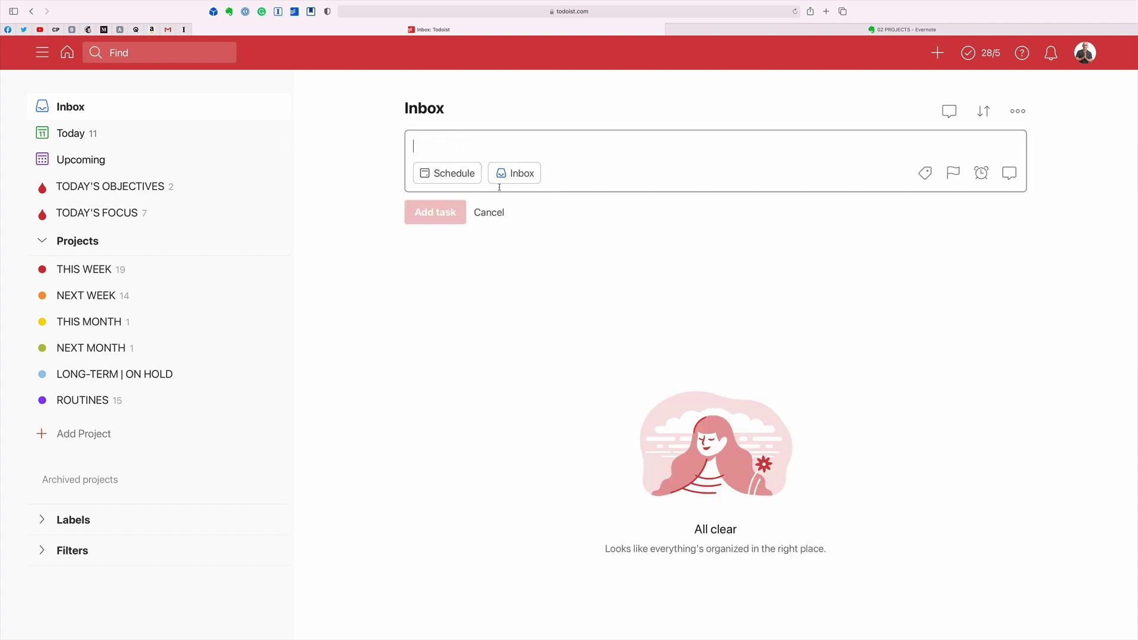
type("REview")
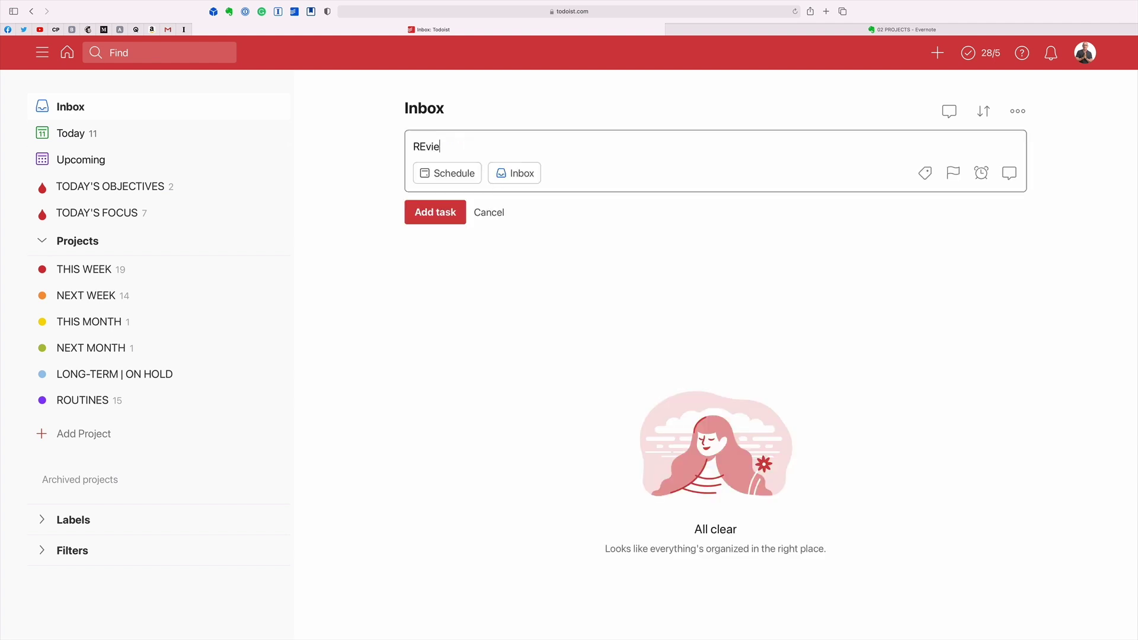
key("BackSpace")
key("BackSpace")
key("BackSpace")
key("BackSpace")
key("BackSpace")
type("ewiew ")
type("House Mov")
type("e project")
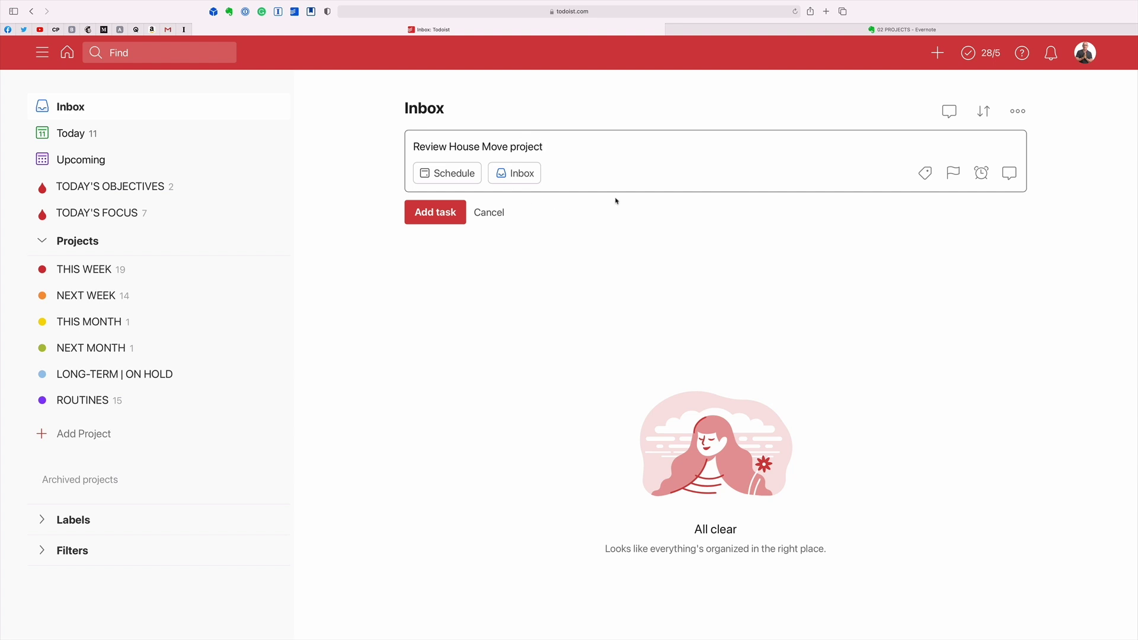
Copy an app link to the House move note from Evernote's note actions menu.
left_click(891, 31)
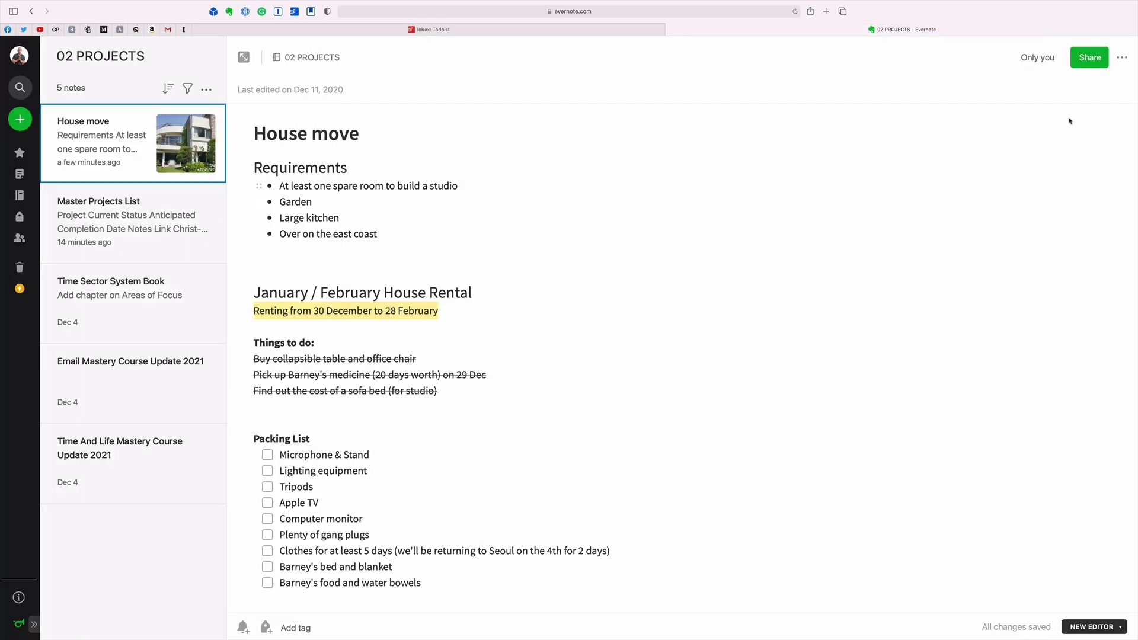
left_click(1122, 57)
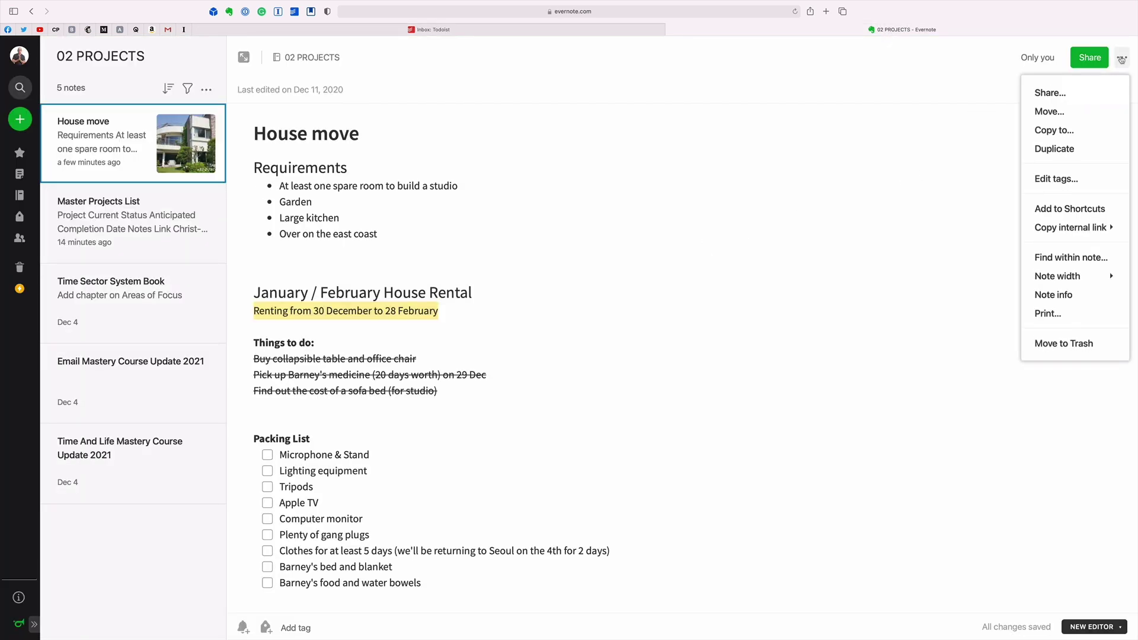
mouse_move(1072, 228)
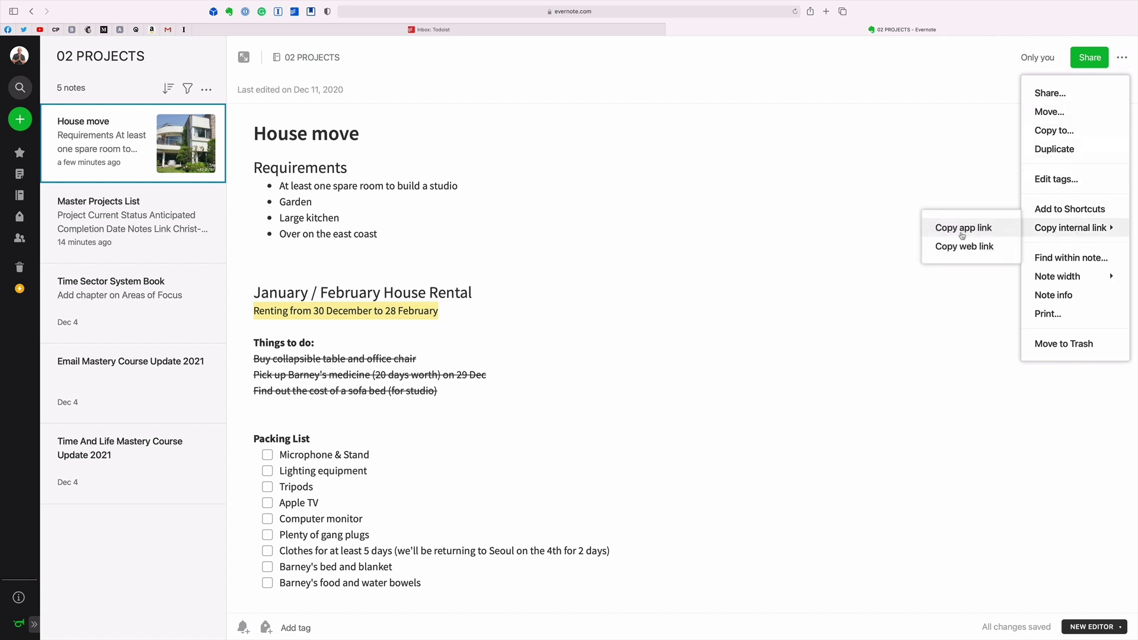
left_click(963, 230)
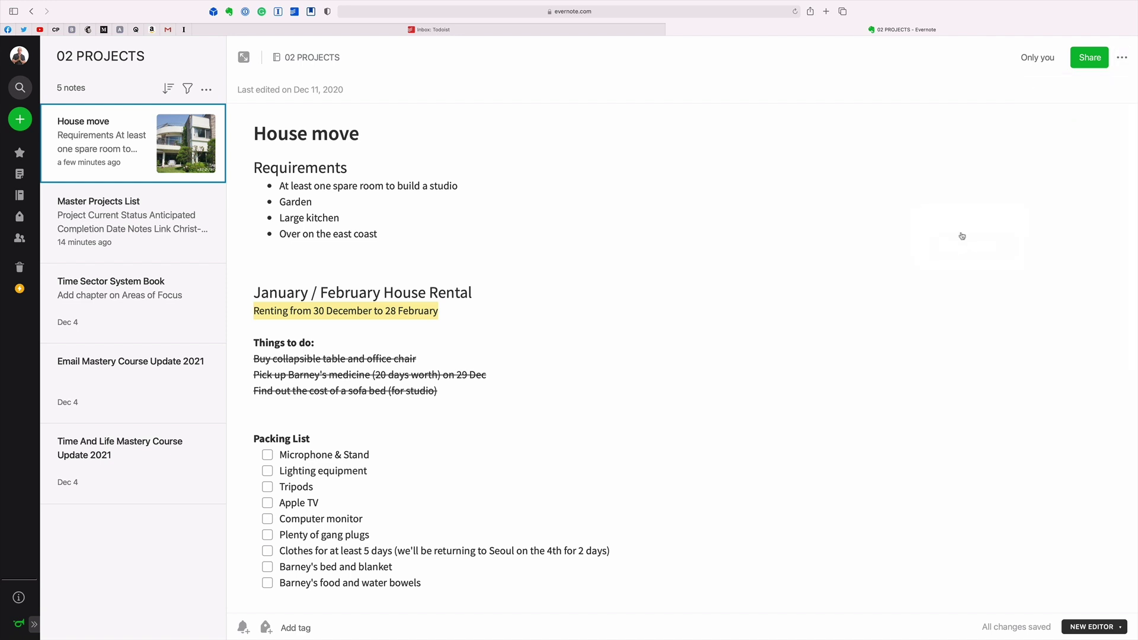
Paste the House move note link into the 'Review House Move project' task and save it to the Inbox.
left_click(427, 29)
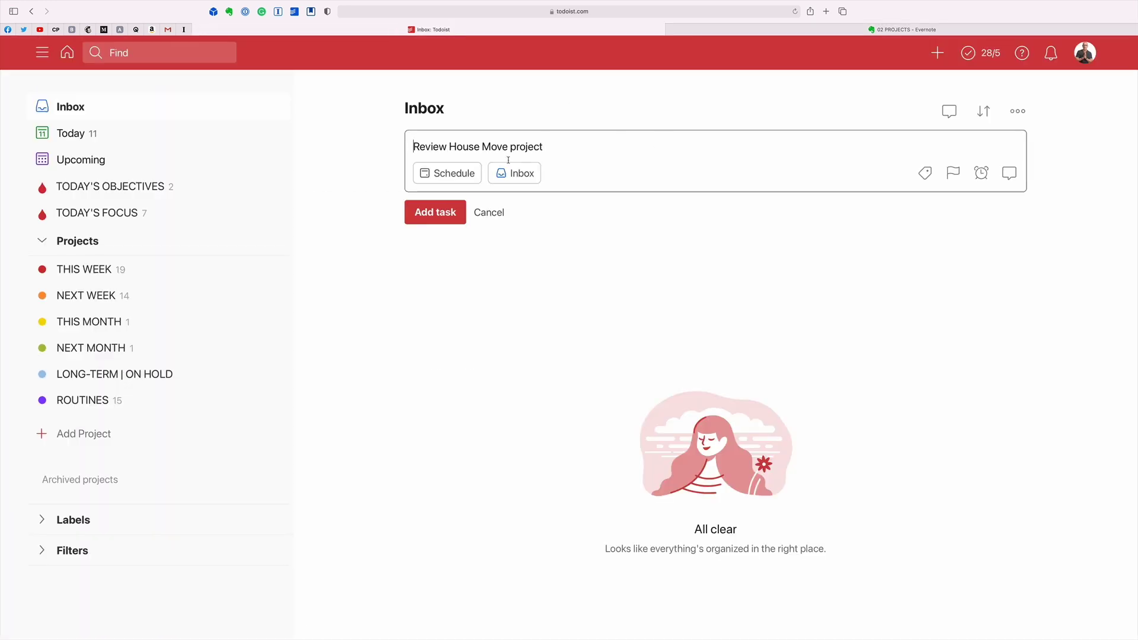
key("Up")
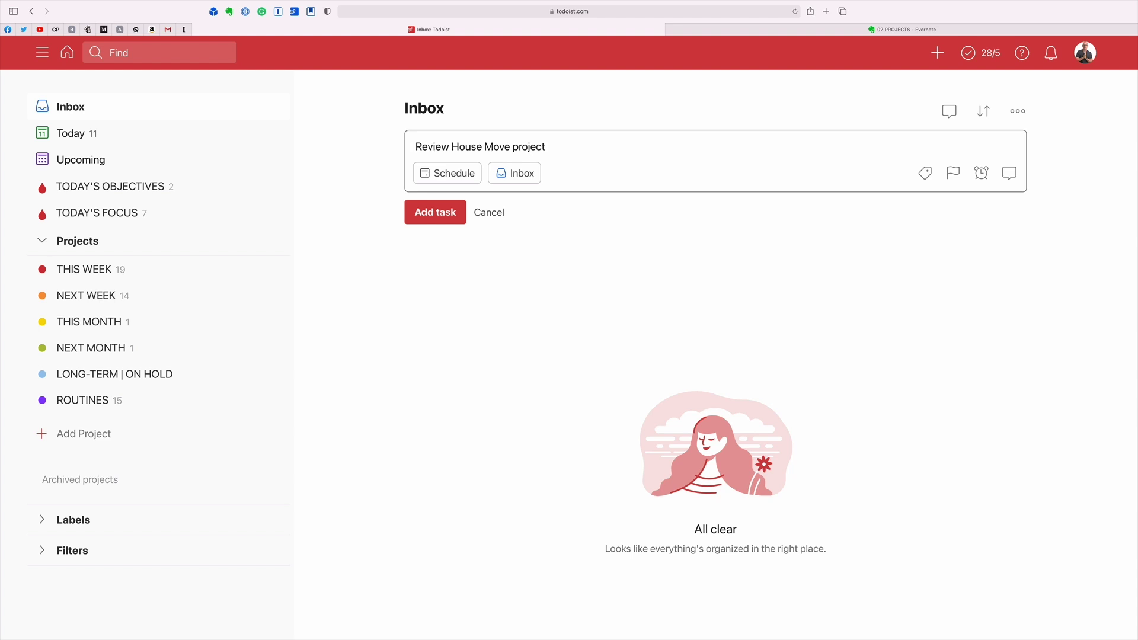
key("super+v")
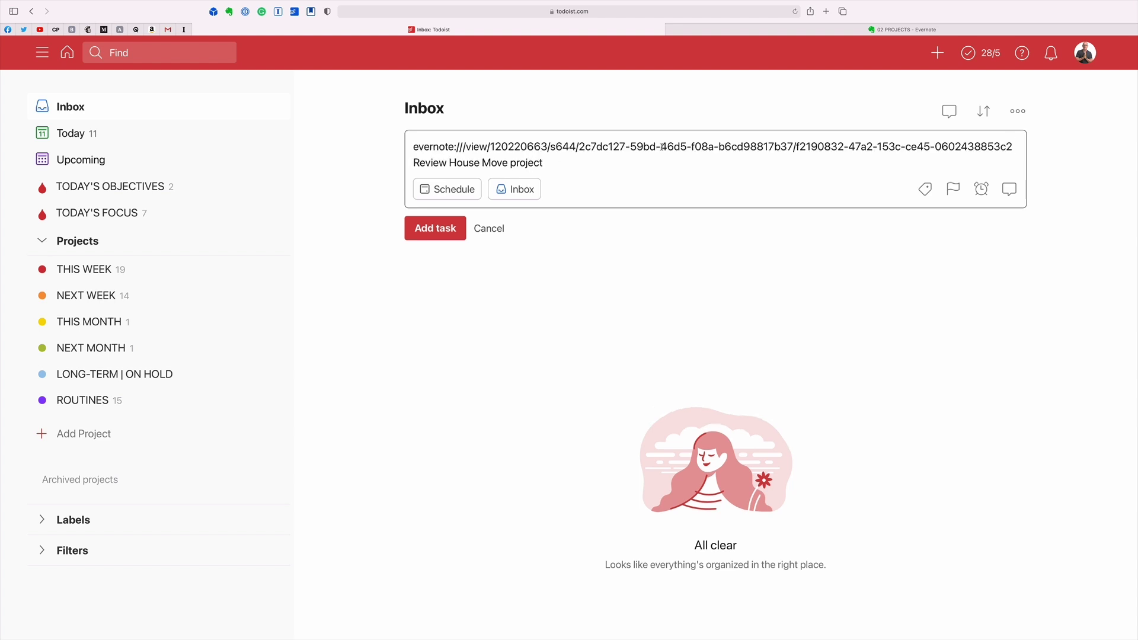
left_click(414, 163)
type("(")
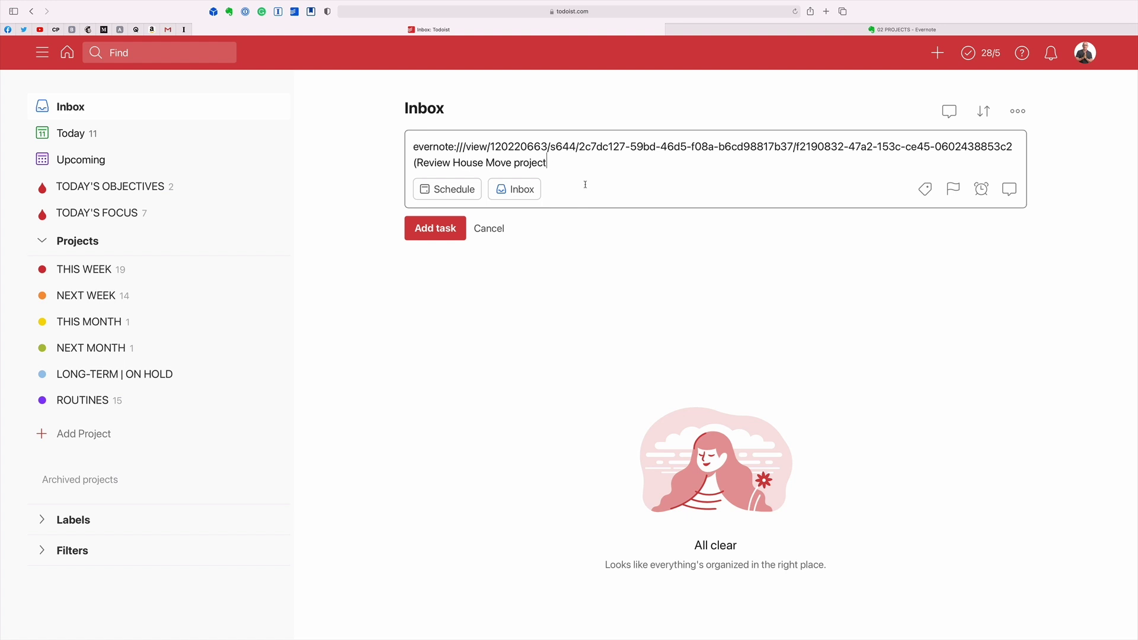
type(")")
left_click(435, 228)
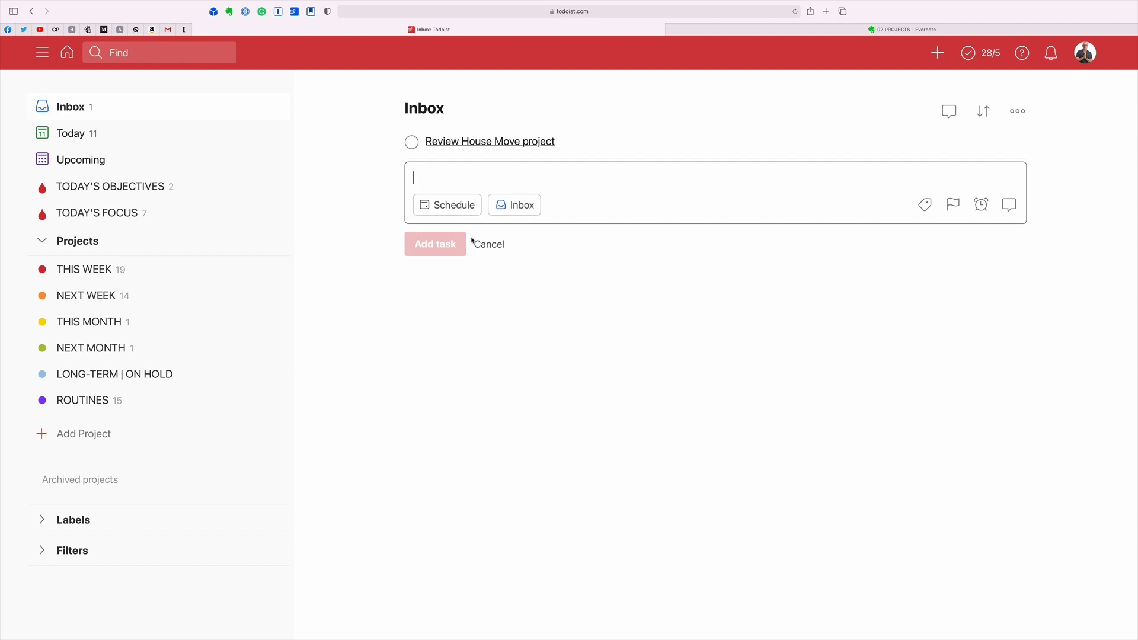
left_click(488, 243)
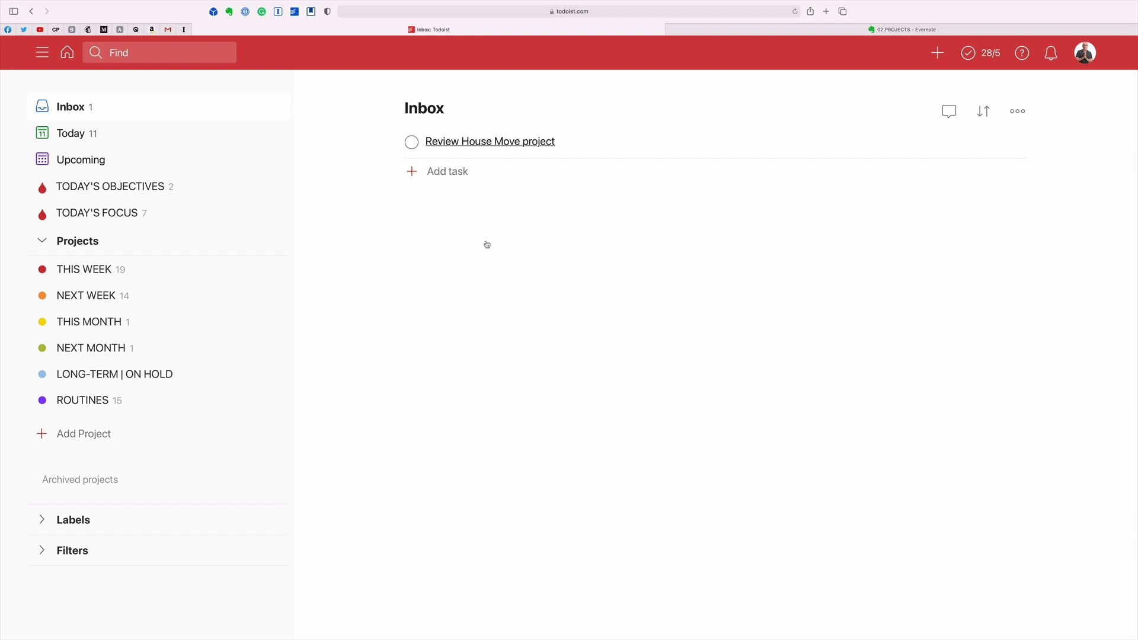
Move the 'Review House Move project' task into the NEXT WEEK project and open it.
mouse_move(489, 141)
left_click_drag(390, 141, 62, 303)
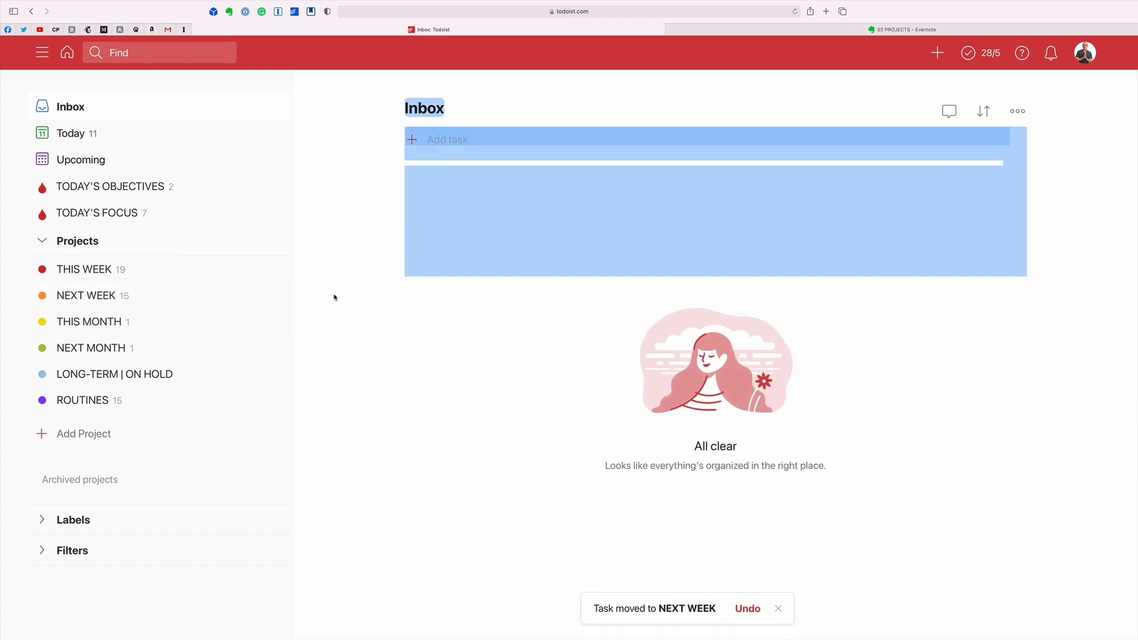
left_click(335, 298)
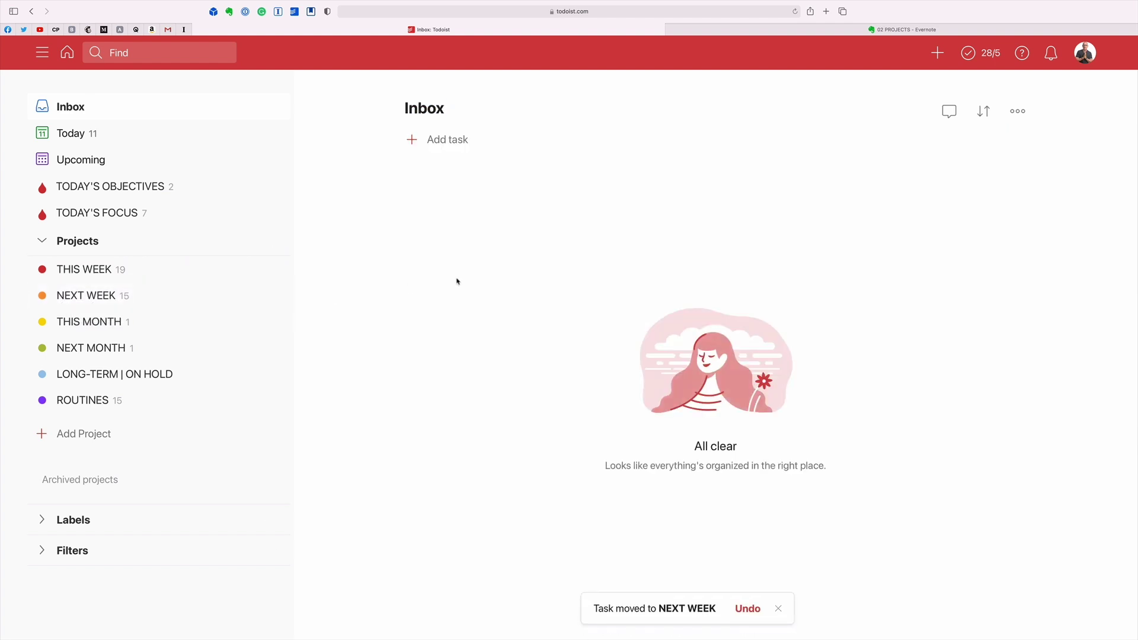
left_click(86, 295)
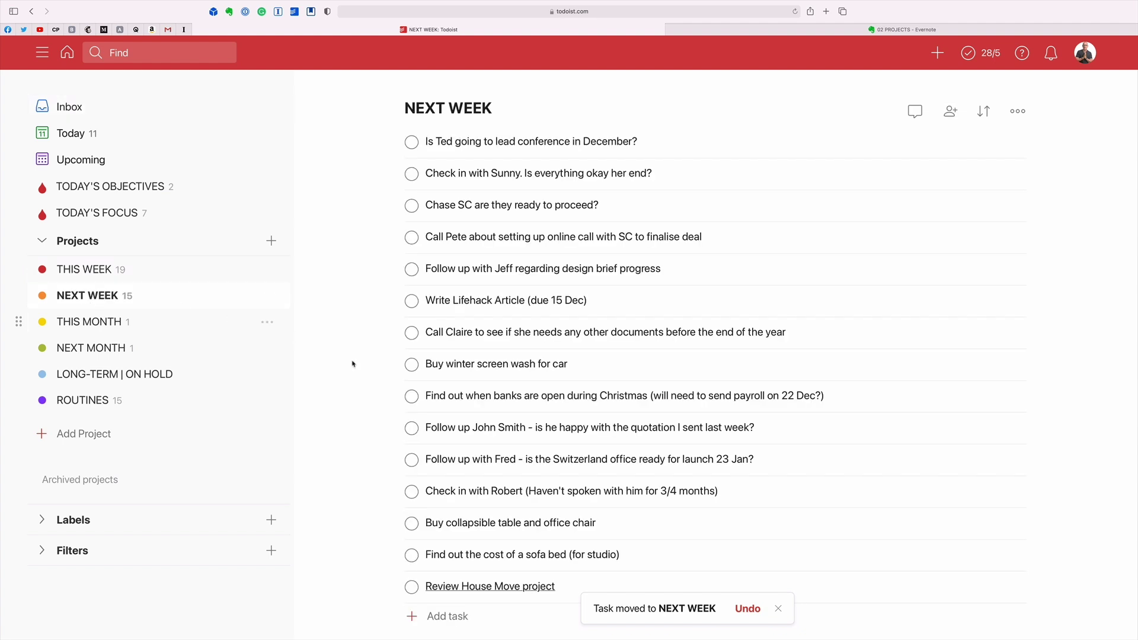
scroll(373, 383, "down", 1)
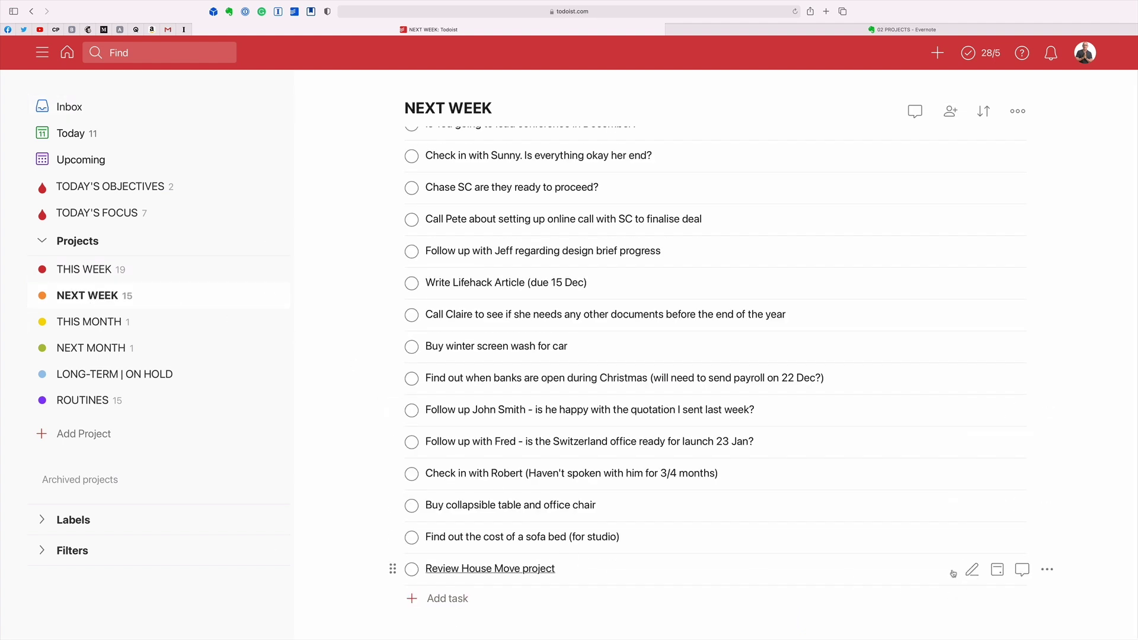
Make the review task due Friday and place it just above the sofa bed task.
left_click(998, 570)
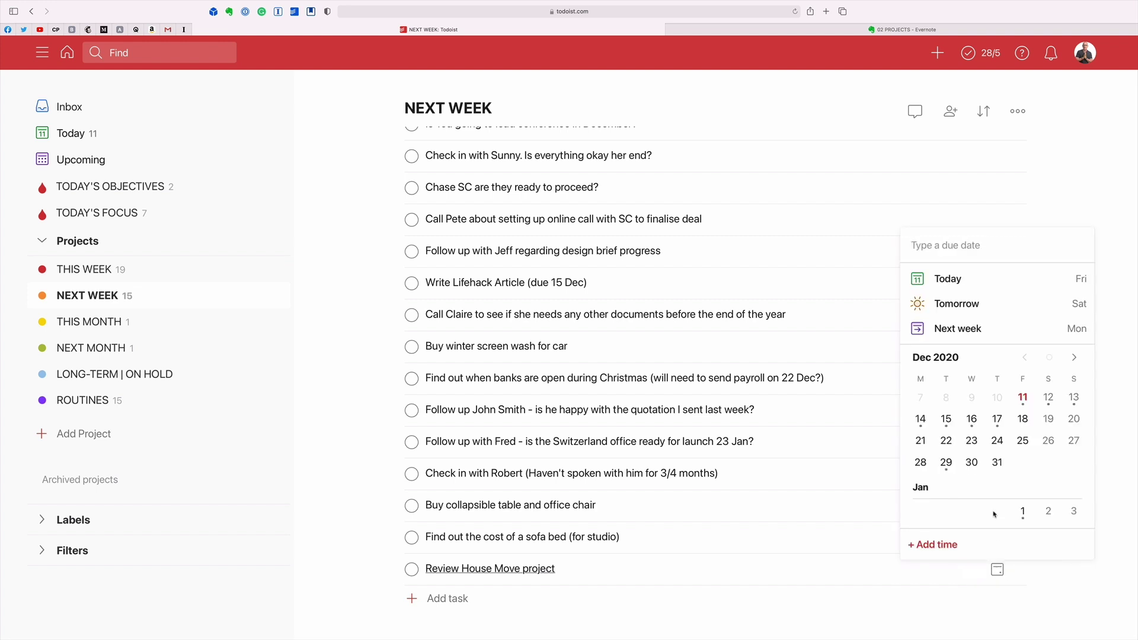
left_click(1023, 419)
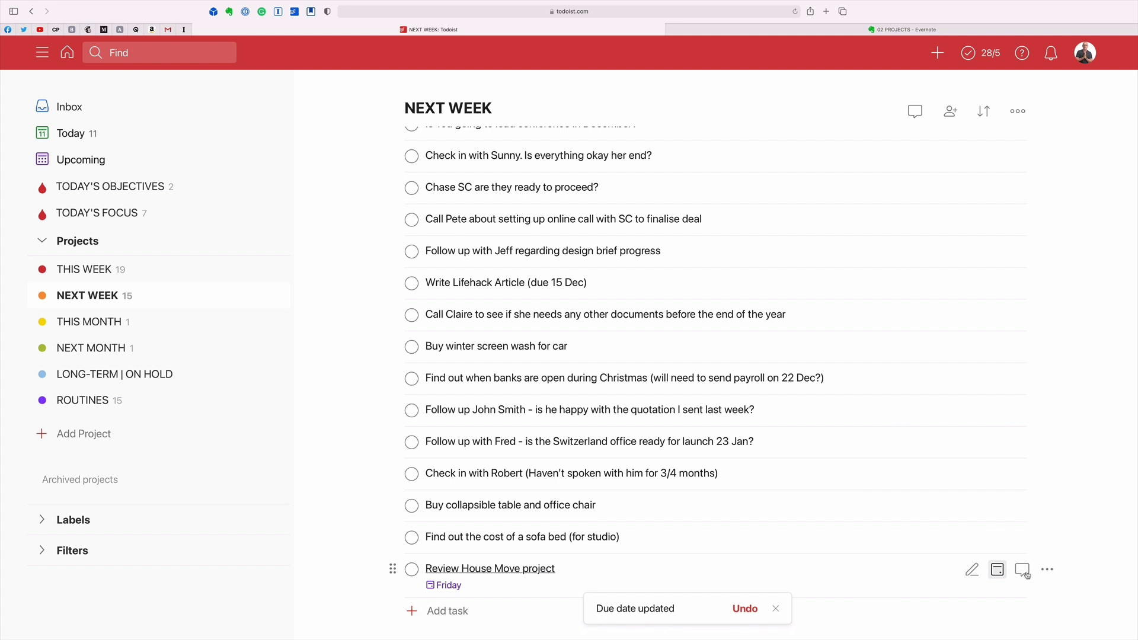
left_click(1047, 569)
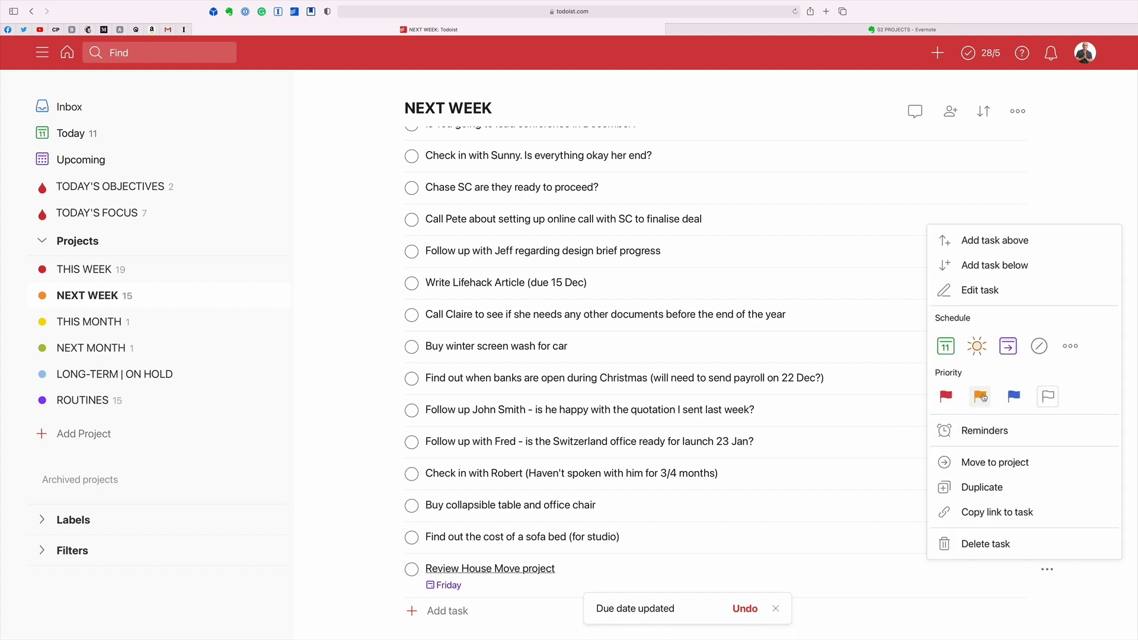
left_click(984, 430)
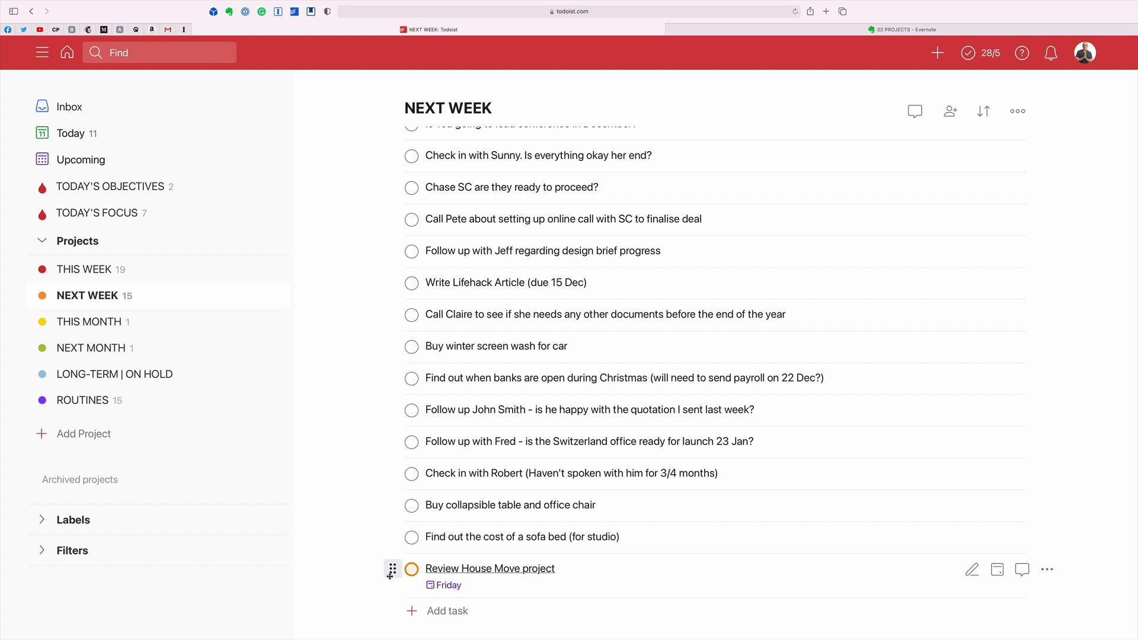
left_click_drag(392, 570, 115, 267)
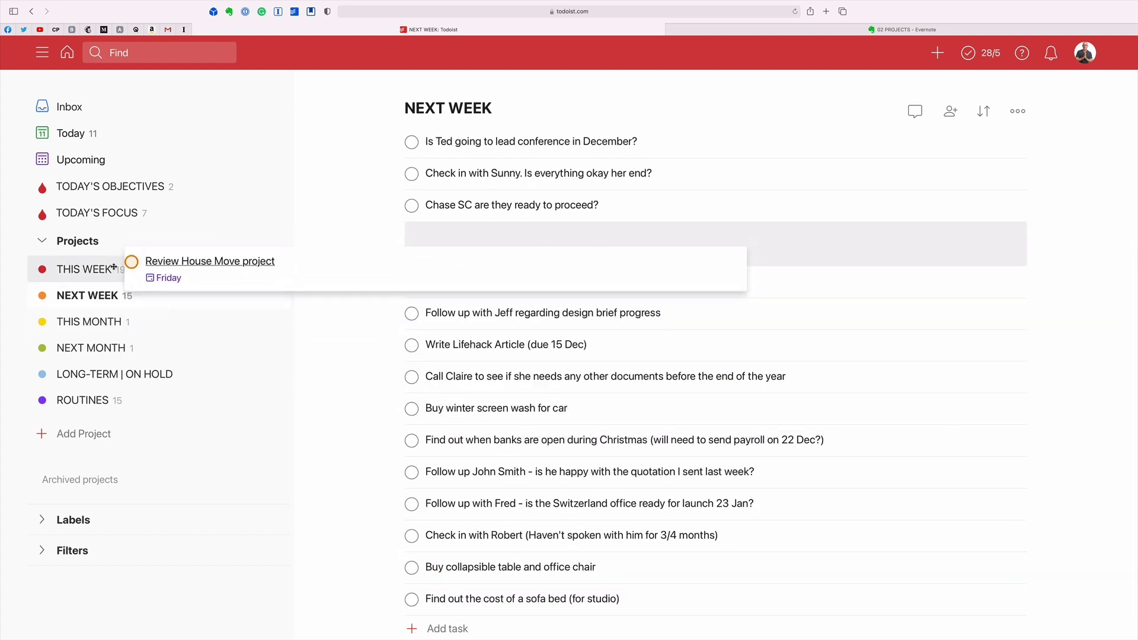
left_click_drag(114, 267, 411, 556)
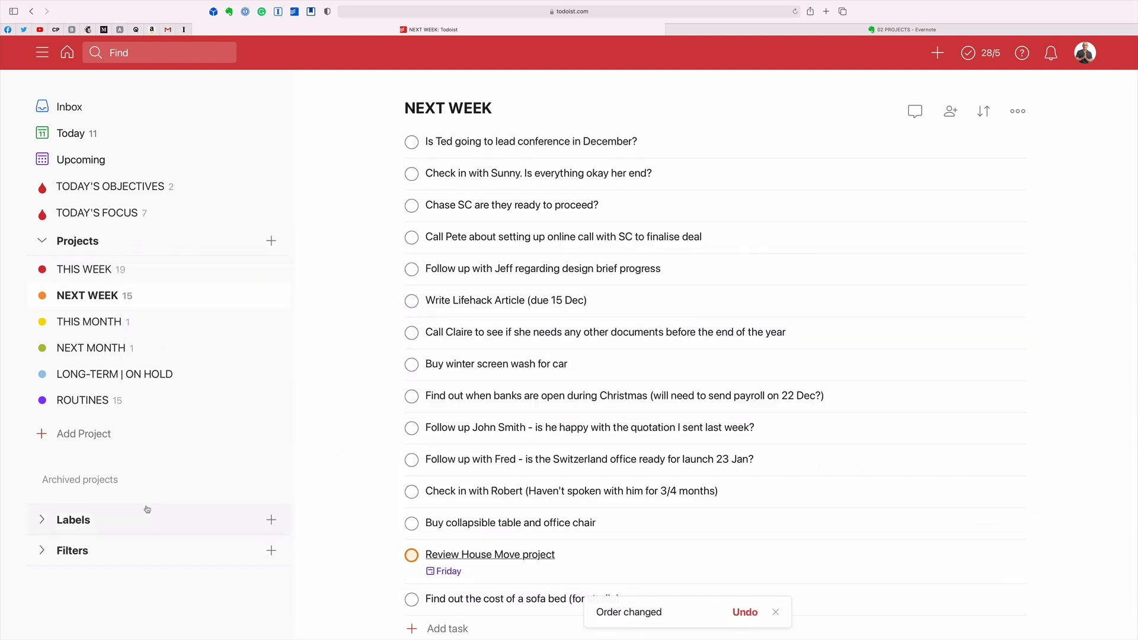